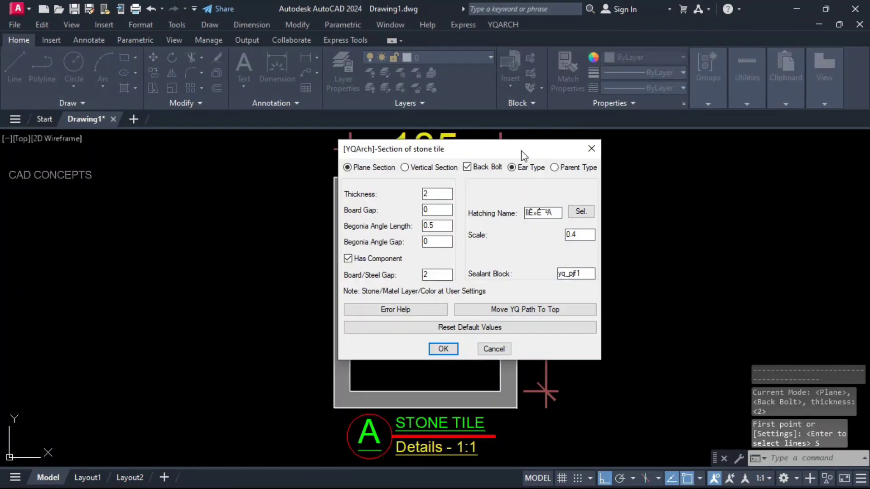
Confirm the stone tile settings, select two inner wall lines and set the tiling direction
left_click_drag(521, 144, 760, 170)
left_click(684, 369)
left_click(499, 243)
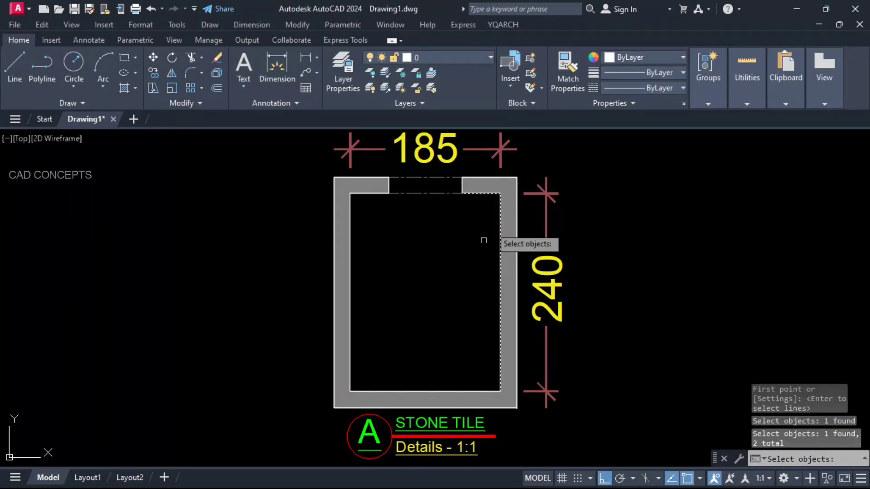
left_click(375, 210)
key("Return")
scroll(383, 388, "up", 4)
left_click(383, 388)
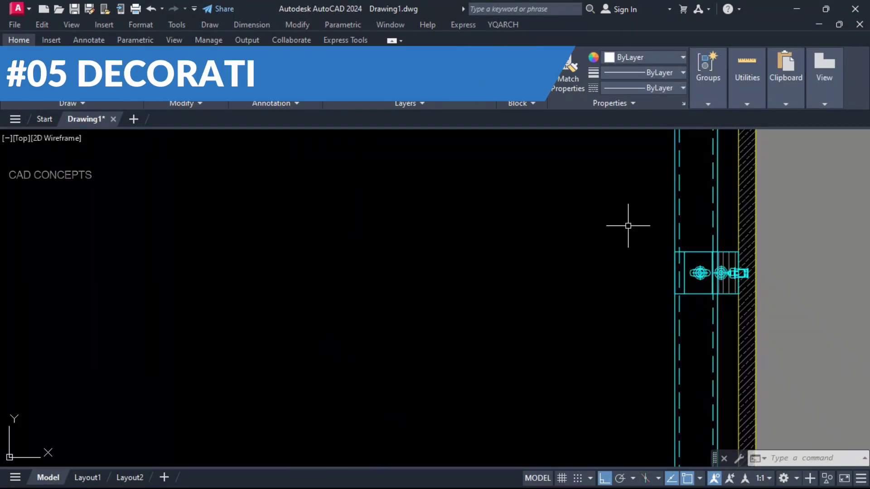
scroll(627, 227, "down", 6)
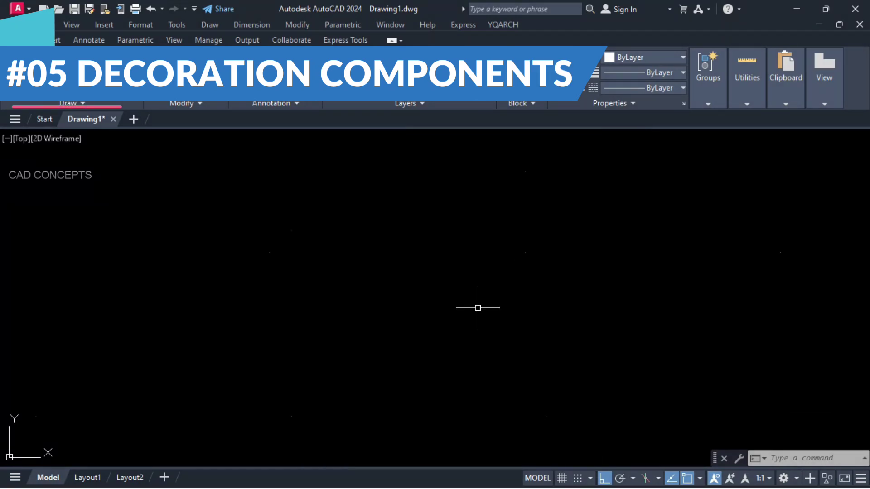
Run GZE, give the hatch layer colour 17 and draw an elevation from two corners
type("GZE")
key("Return")
left_click(449, 209)
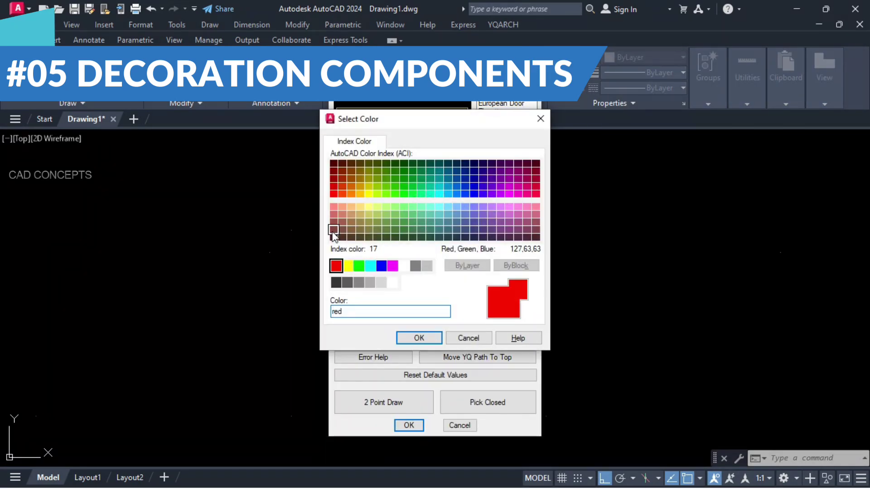
left_click(334, 223)
left_click(412, 338)
left_click(369, 402)
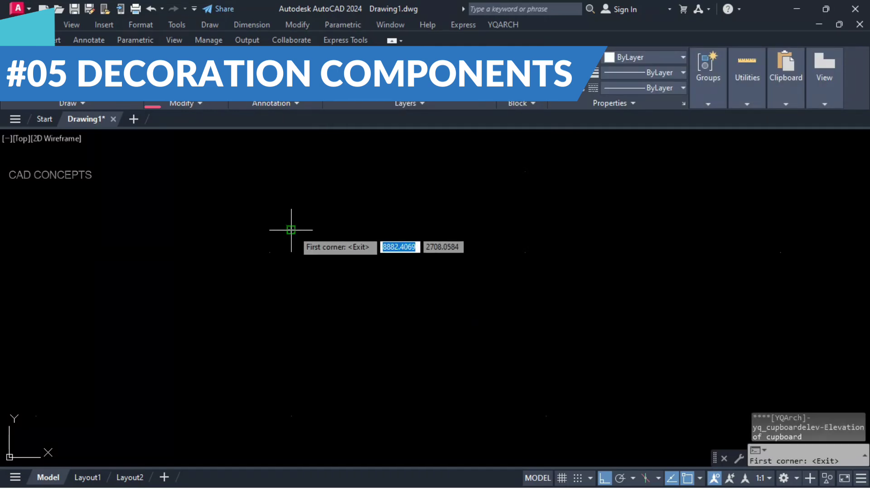
left_click(290, 229)
left_click(521, 178)
key("Escape")
Draw a cupboard elevation at lower left from two corners
key("Return")
left_click(384, 402)
left_click(36, 416)
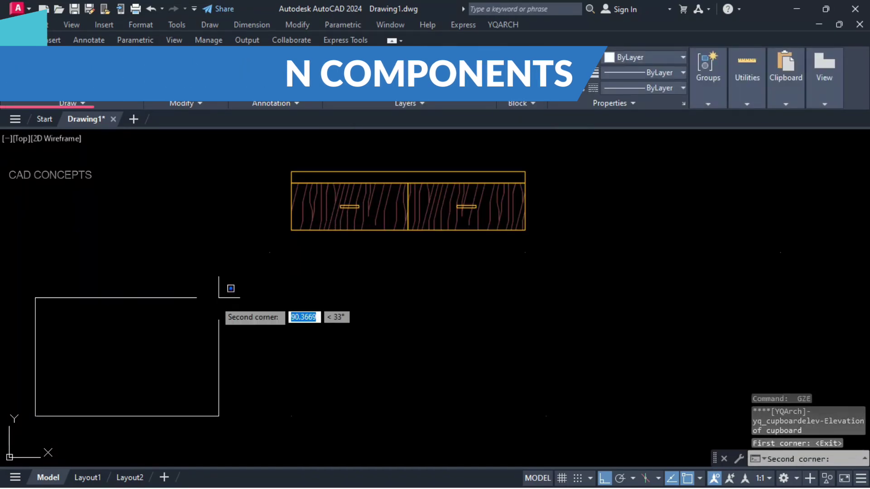
left_click(270, 252)
key("Escape")
Start two more cupboard placements and cancel each before finishing
key("Return")
left_click(383, 402)
left_click(291, 417)
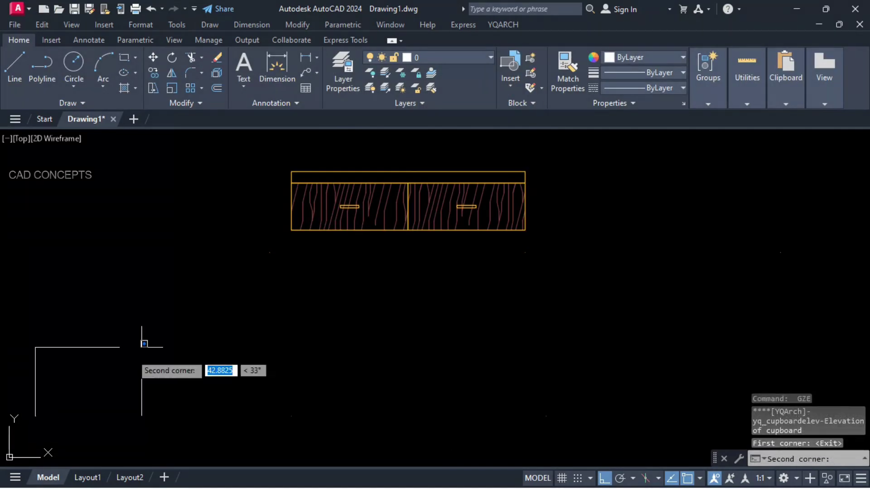
key("Escape")
key("Return")
left_click(384, 402)
left_click(291, 417)
key("Escape")
key("Return")
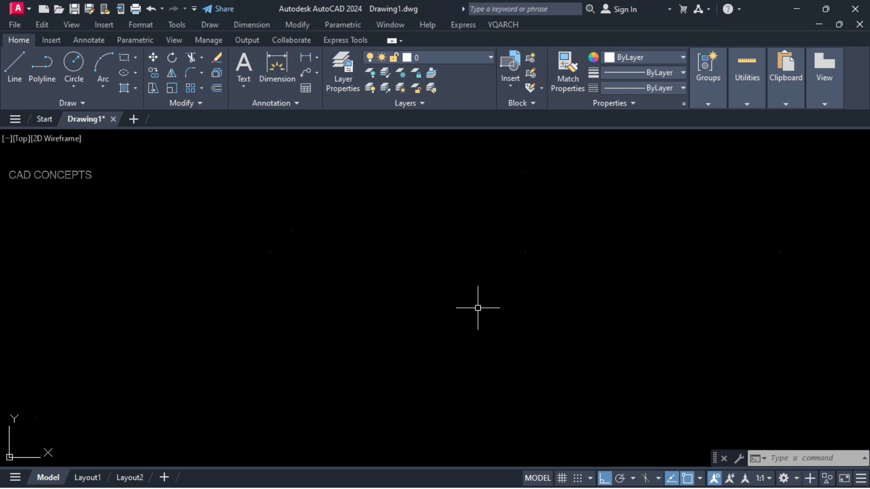
Enter GZE to bring up the YQArch Elevation of Cupboard dialog
type("GZE")
key("Return")
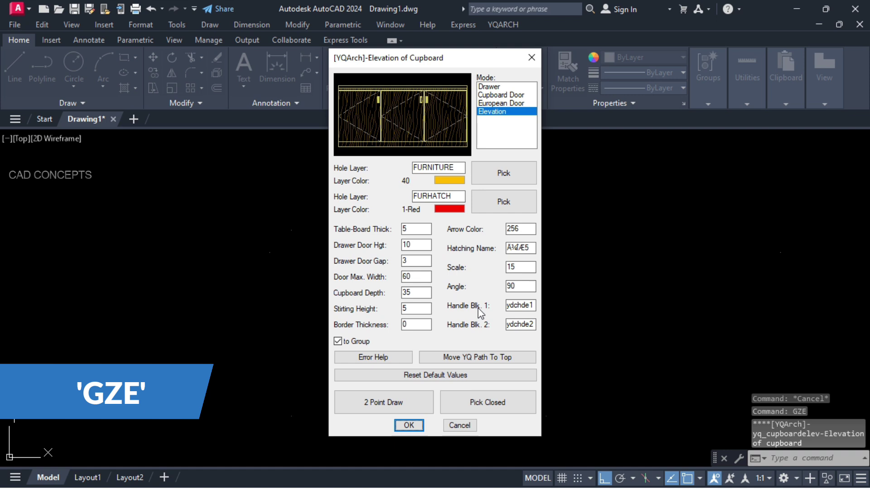
Choose Drawer mode, set the FURHATCH layer colour to 17 and the hatch scale to 10
left_click(486, 87)
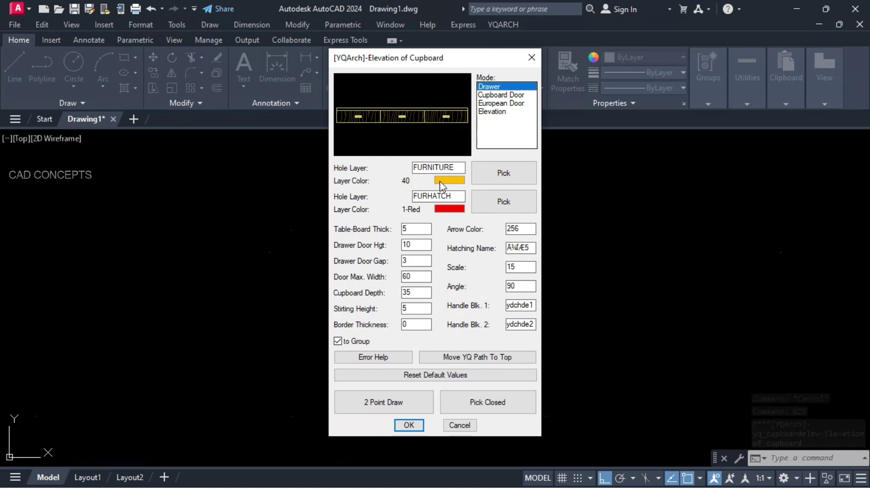
left_click(440, 210)
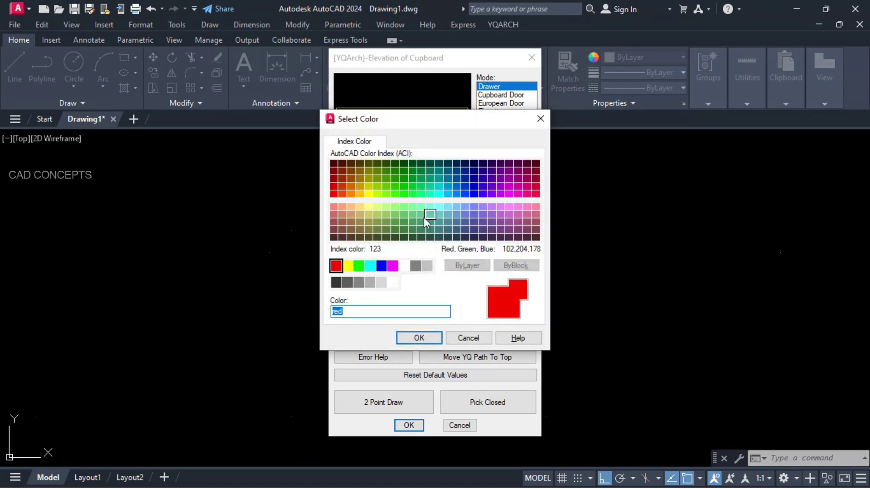
left_click(333, 230)
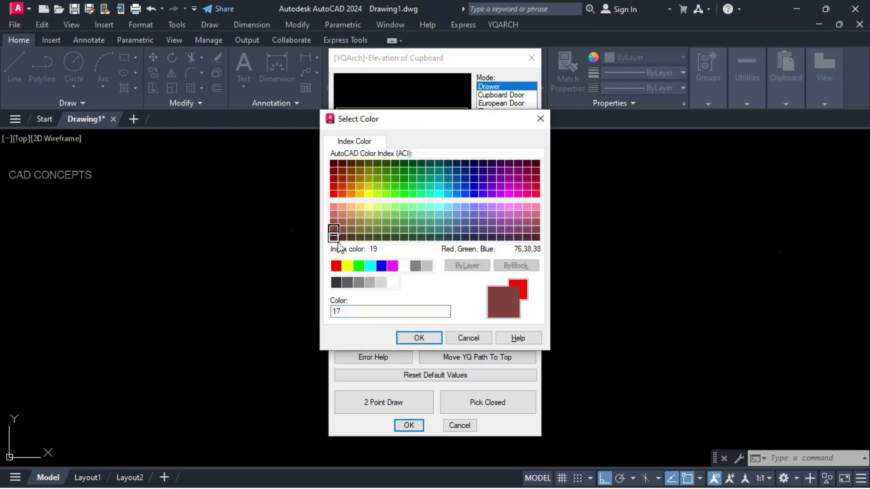
left_click(406, 340)
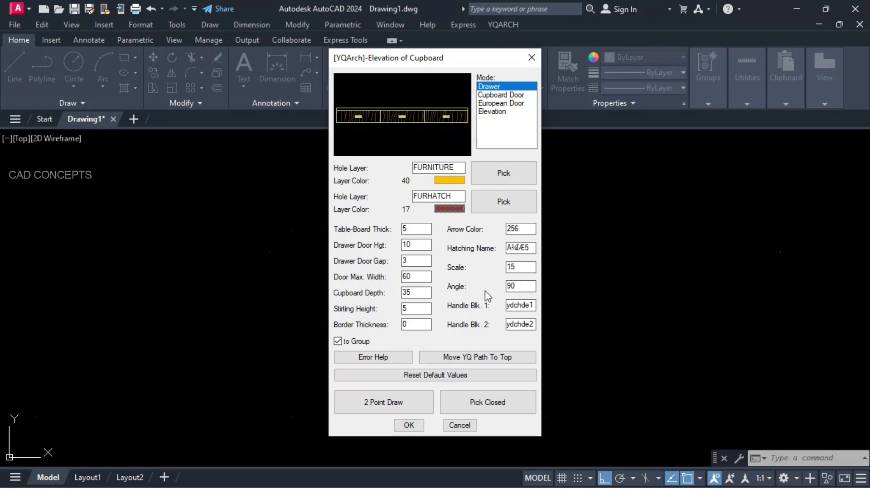
left_click_drag(511, 267, 515, 266)
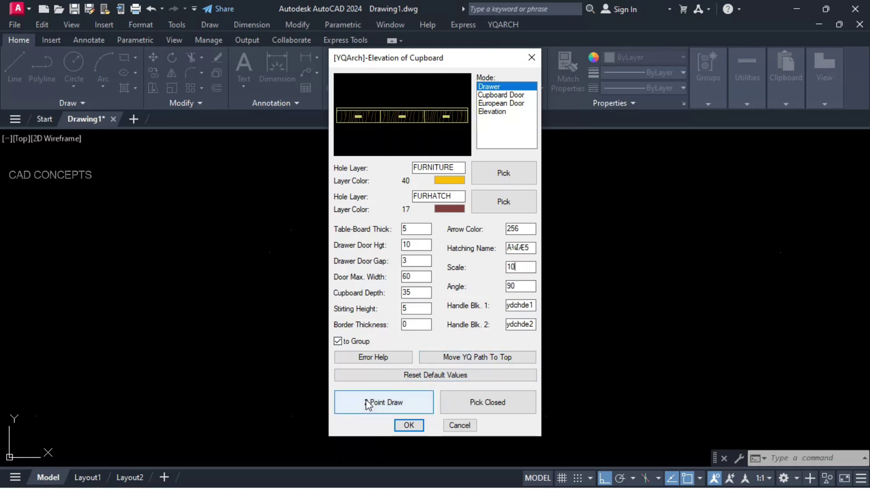
left_click(383, 402)
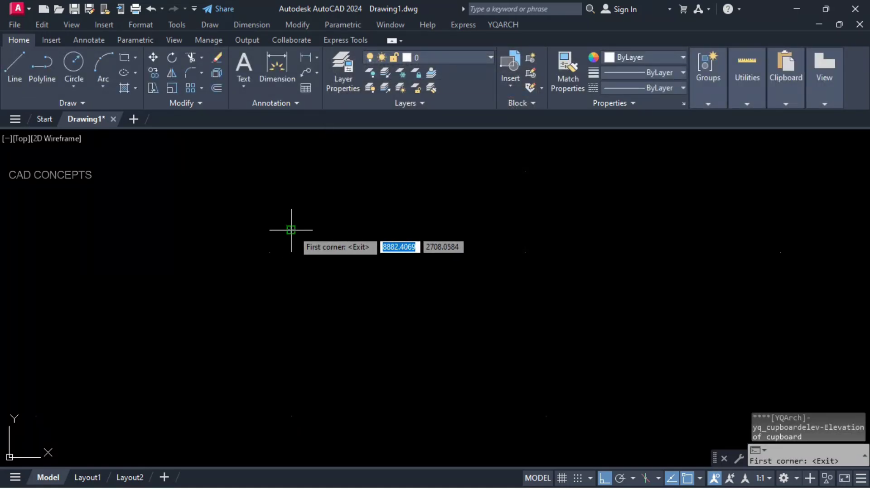
Place the two-drawer wood-grain elevation by two corners near the top of the drawing
left_click(293, 224)
left_click(525, 172)
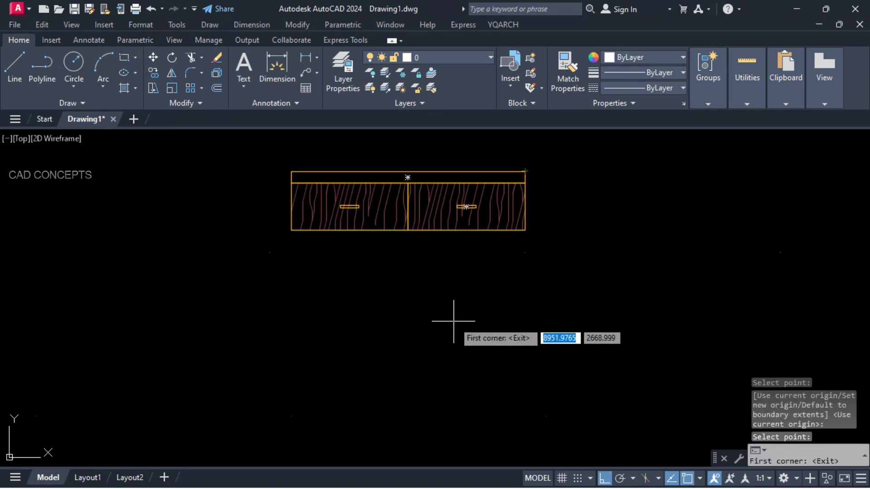
key("Return")
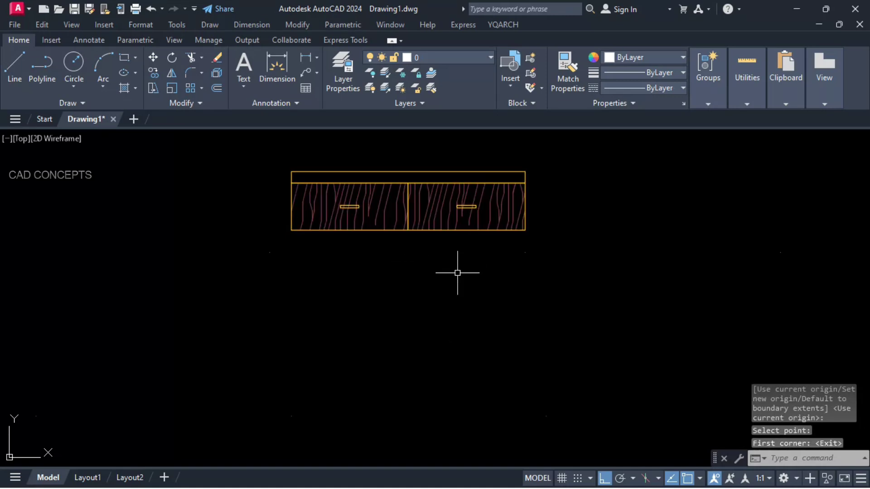
type("GZE")
key("Return")
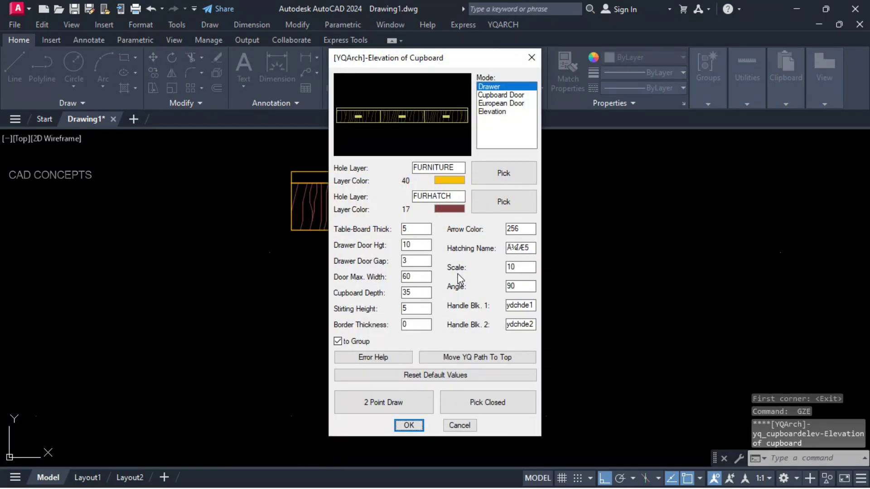
Draw a Cupboard Door two-door elevation by two corners at lower left
left_click(504, 96)
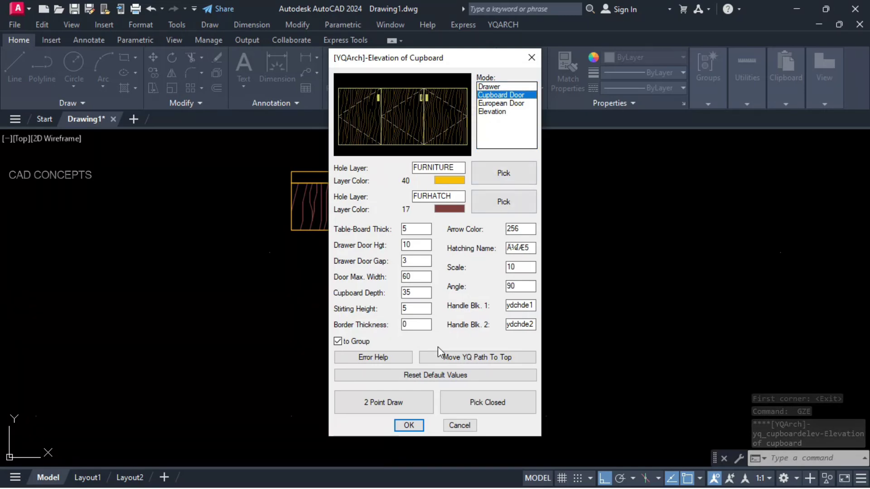
left_click(372, 403)
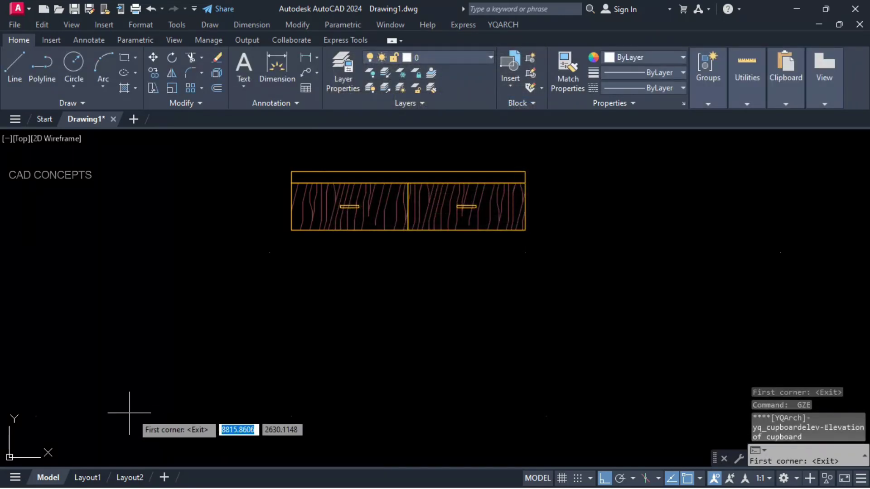
left_click(36, 417)
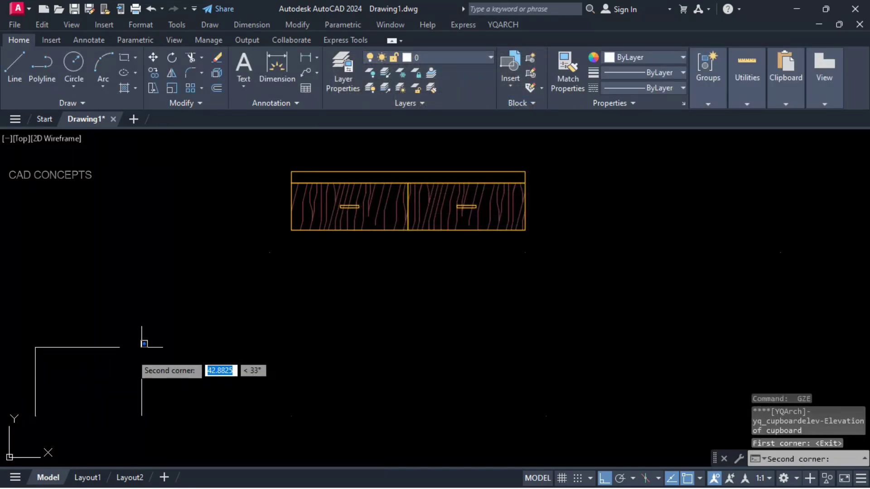
left_click(270, 253)
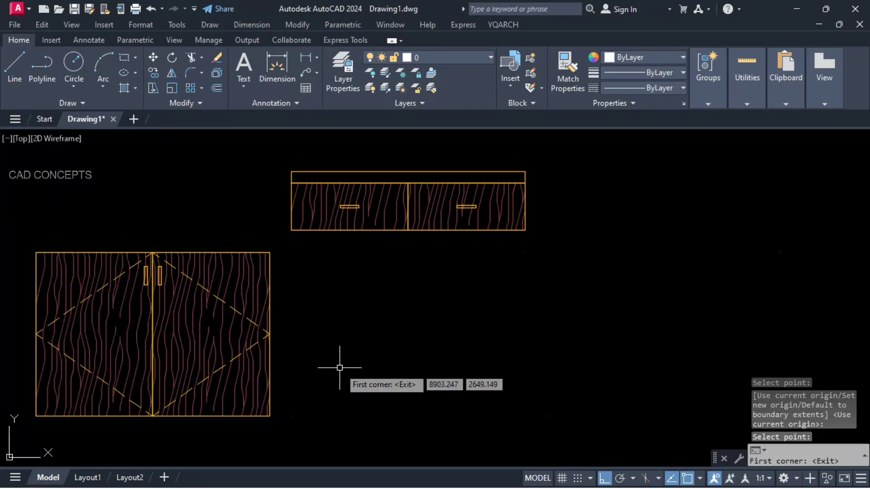
key("Escape")
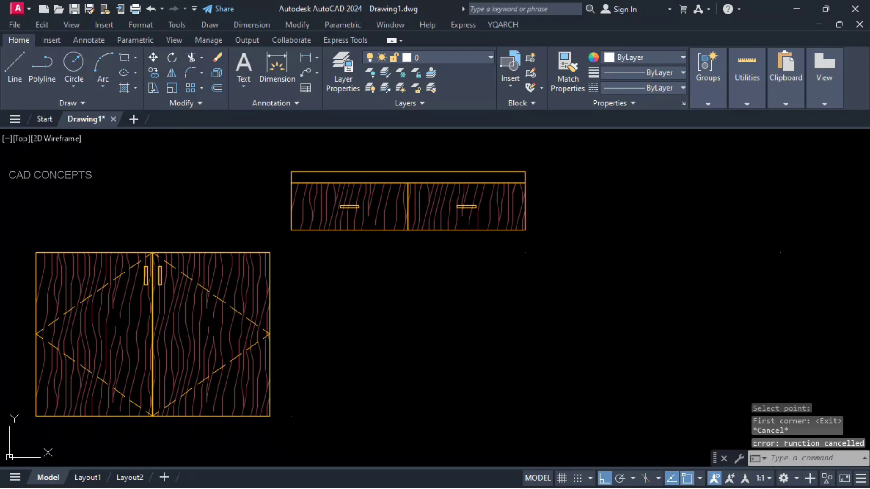
key("Return")
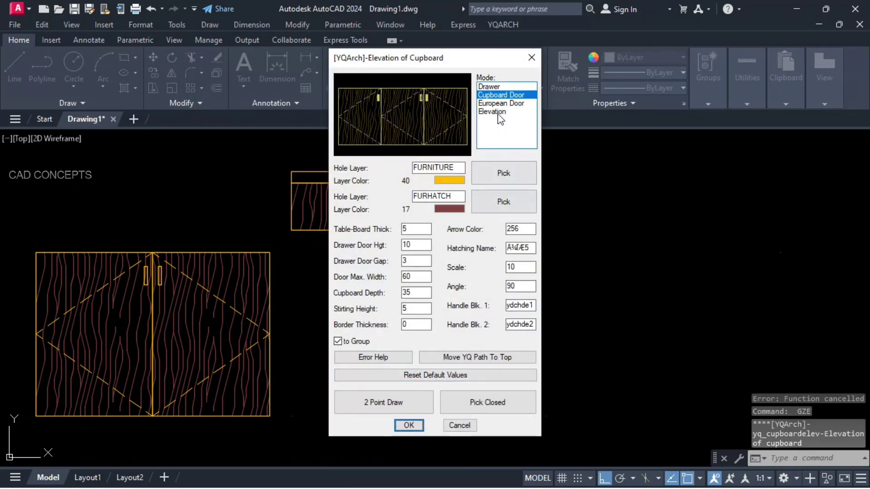
Draw a European Door cupboard elevation right of the two-door cupboard
left_click(499, 104)
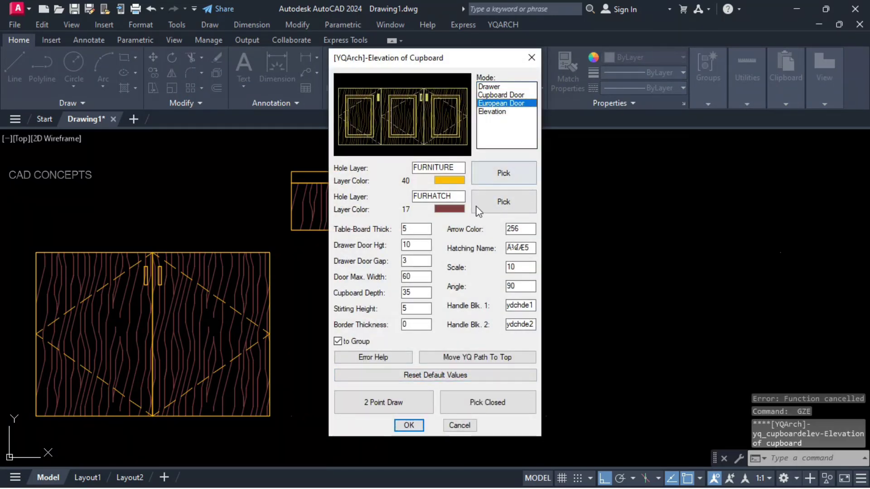
left_click(410, 404)
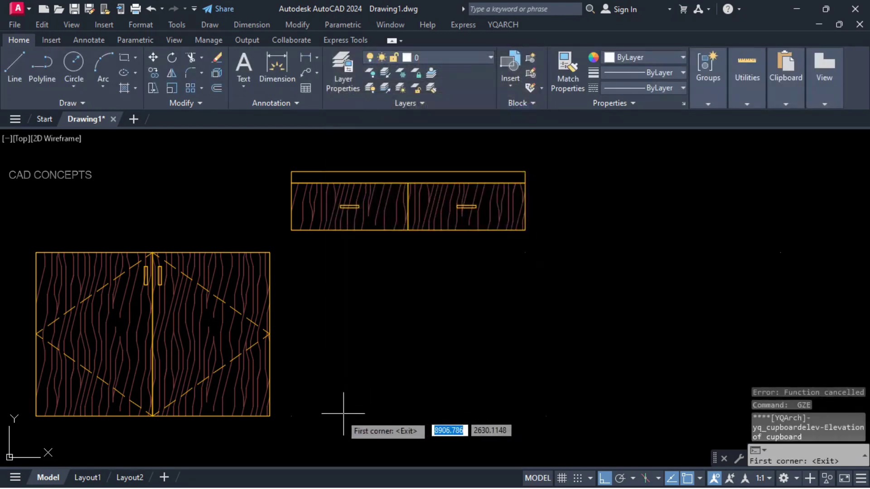
left_click(291, 416)
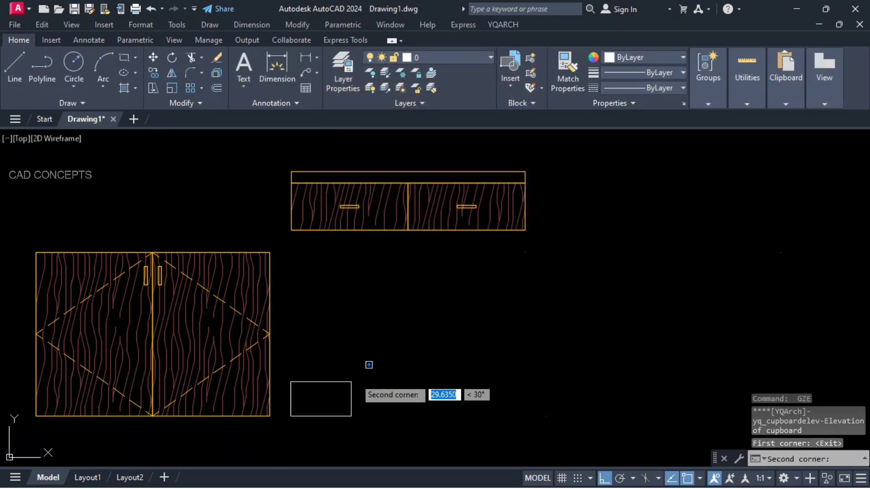
left_click(523, 252)
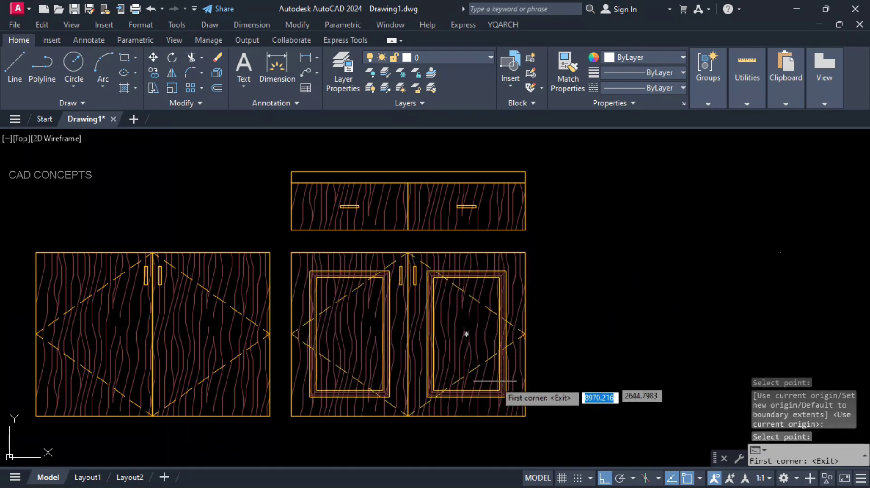
key("Escape")
key("Return")
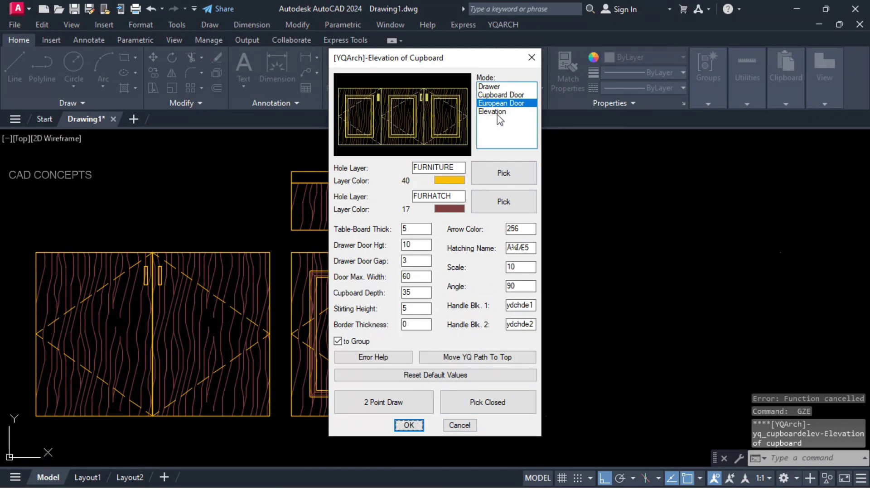
Draw an Elevation-mode cupboard with top board right of the two existing cupboards
left_click(499, 112)
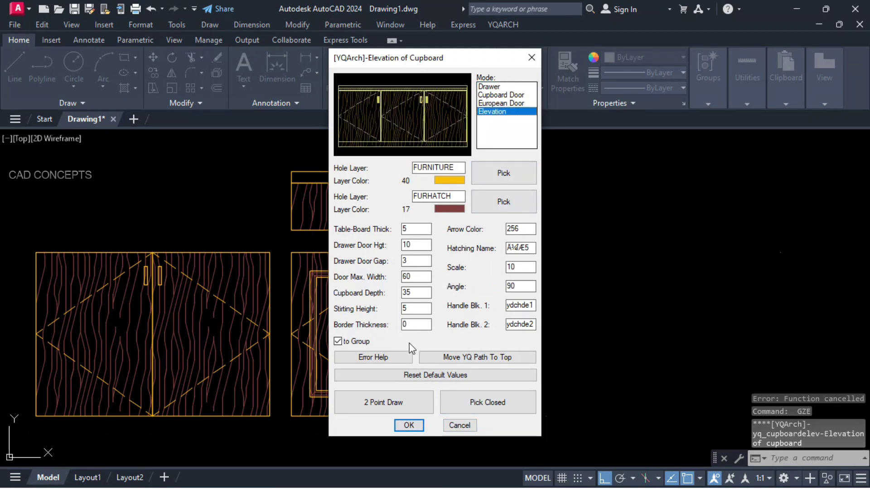
left_click(409, 425)
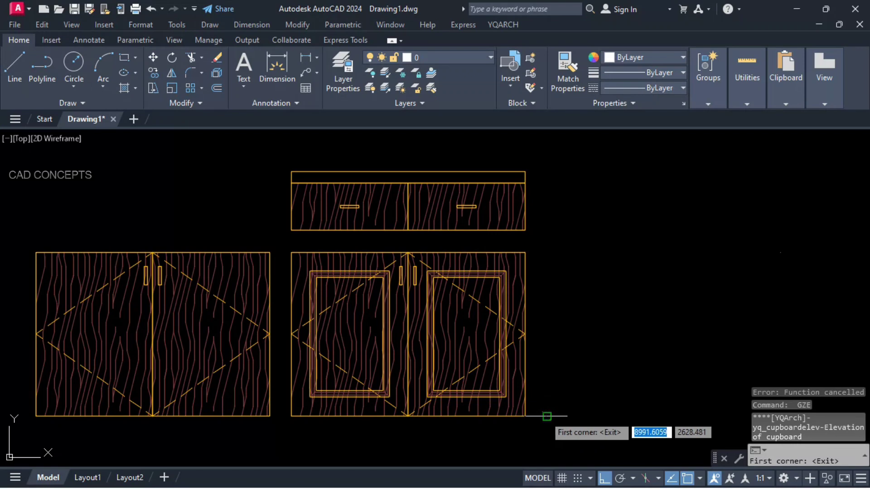
left_click(547, 416)
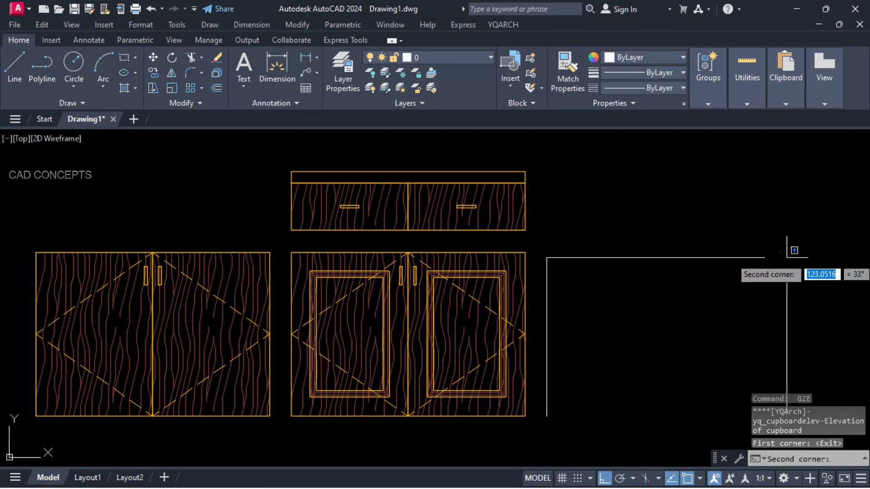
left_click(779, 253)
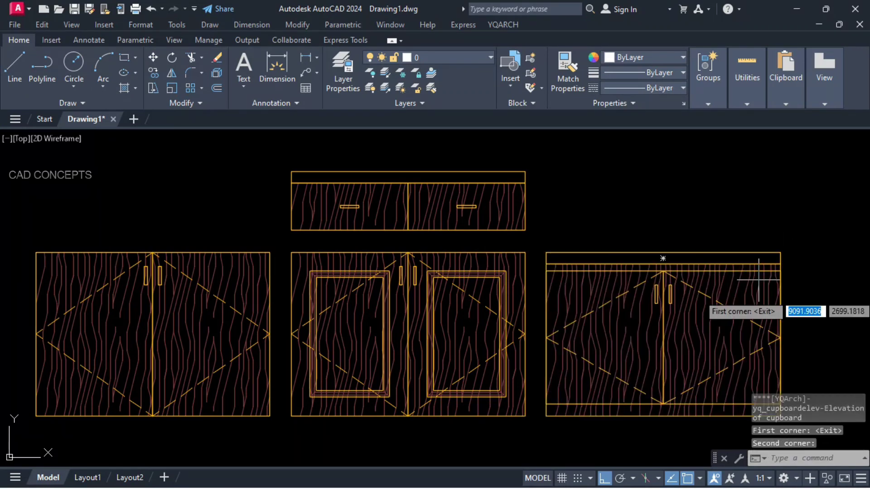
key("Escape")
key("Escape")
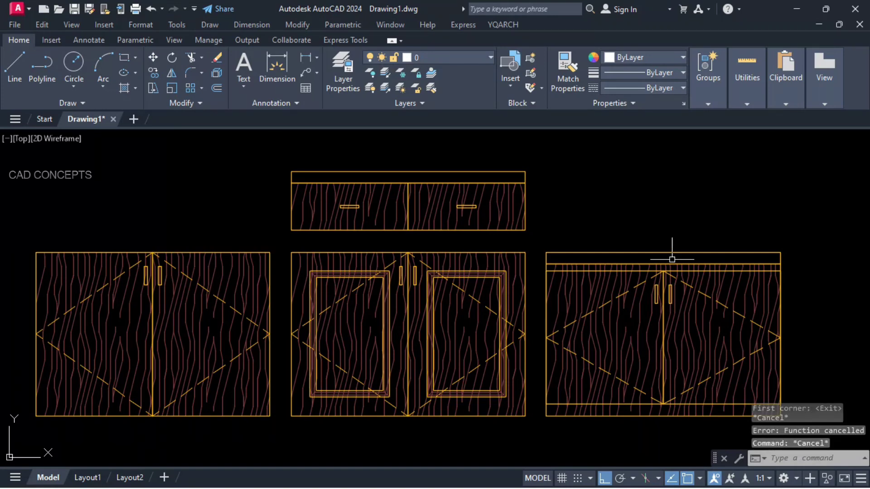
key("Escape")
key("Escape")
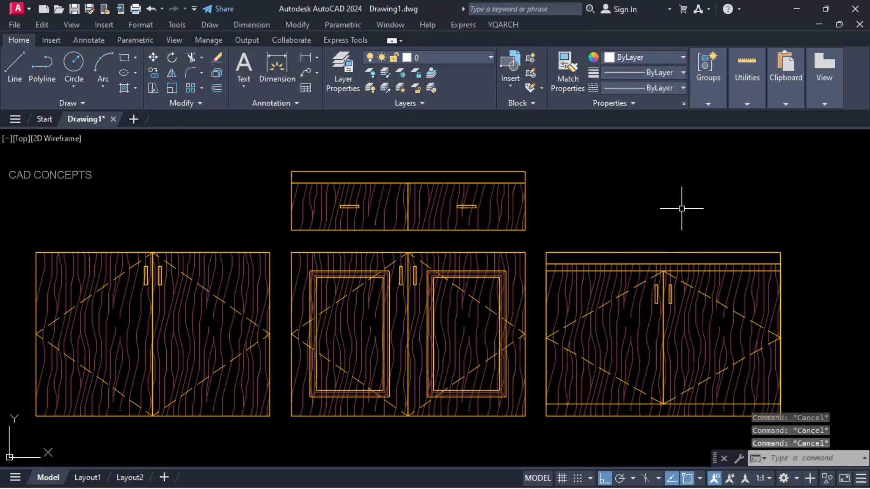
middle_click_drag(683, 209, 705, 200)
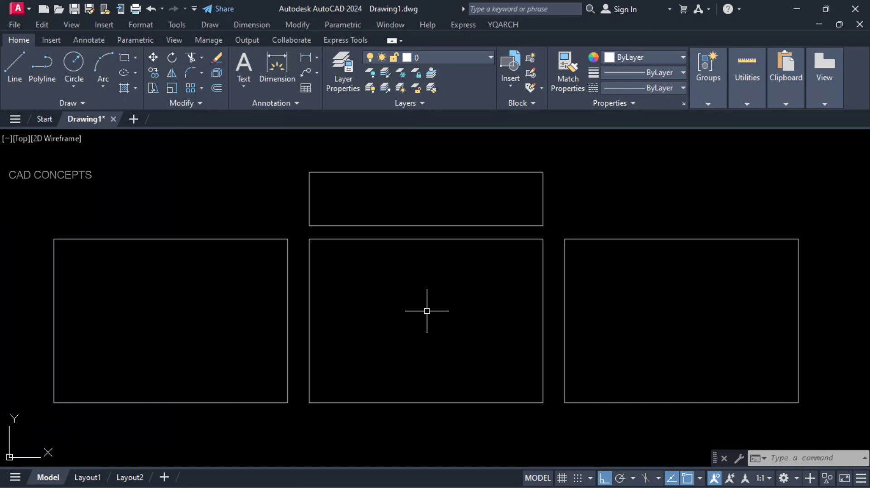
Reopen Elevation of Cupboard with ZE and select Drawer mode
type("ZE")
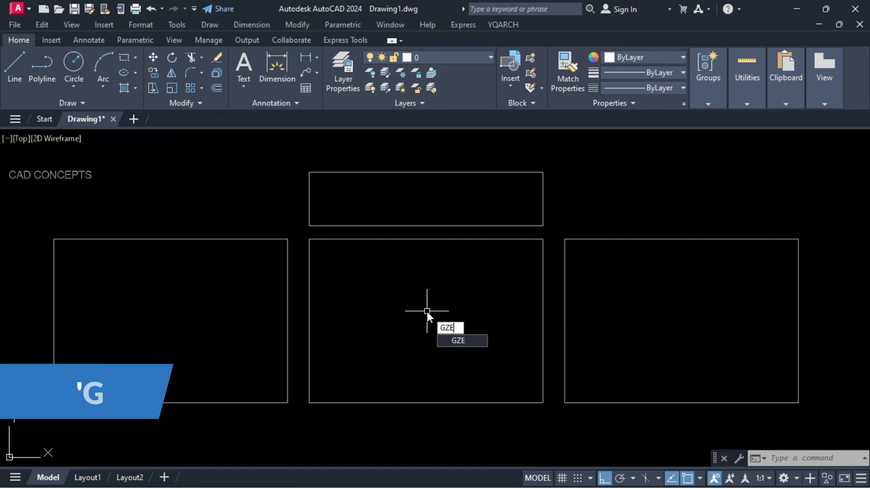
key("Return")
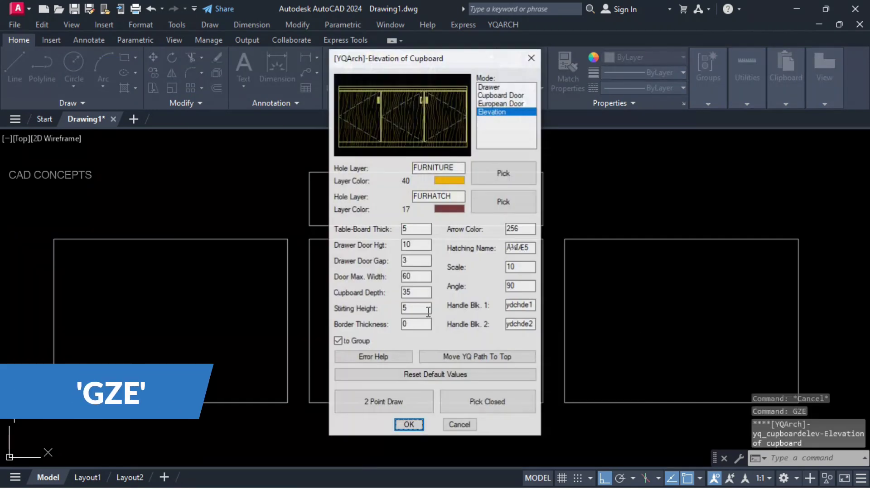
left_click(483, 87)
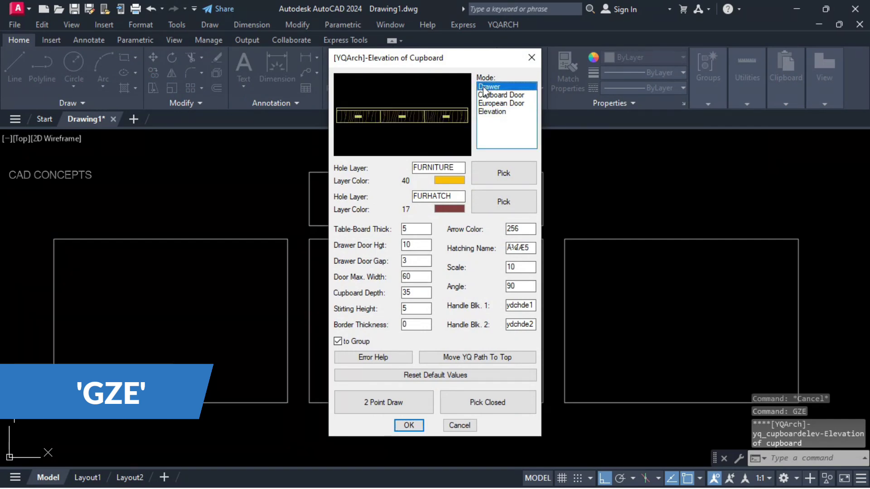
Fill the top outline with drawers and the left outline with a two-door cupboard
left_click(463, 410)
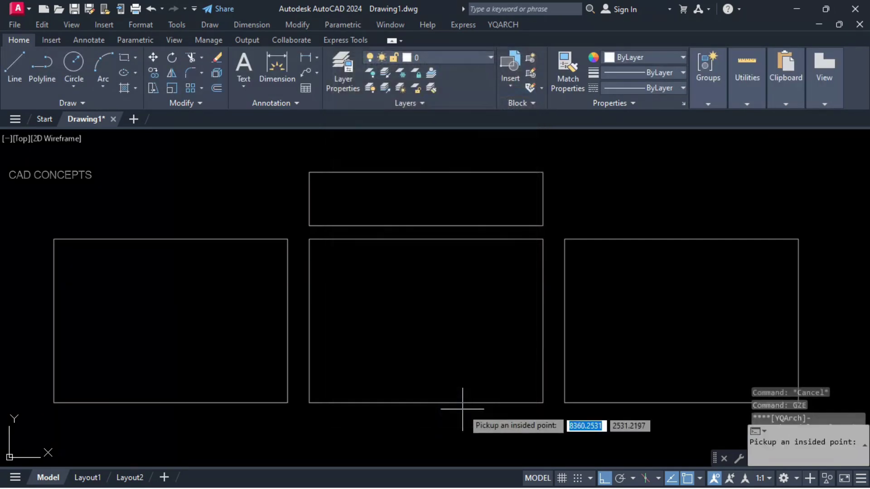
left_click(444, 197)
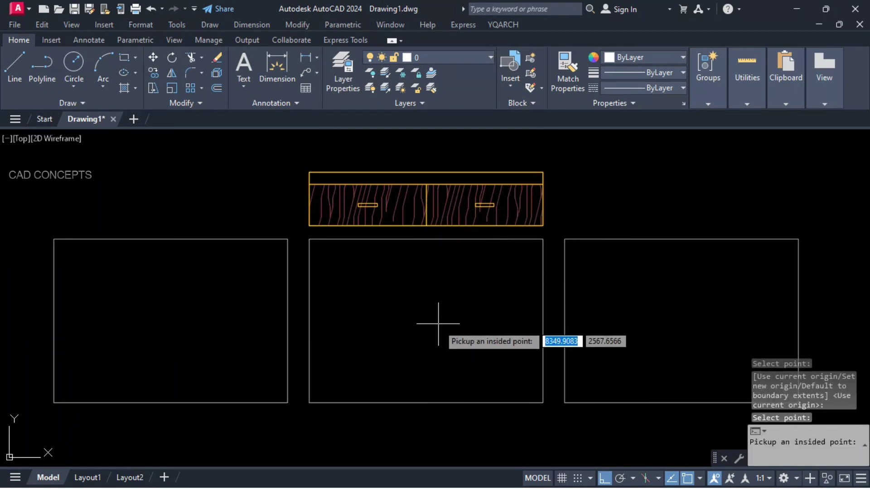
key("Escape")
key("Return")
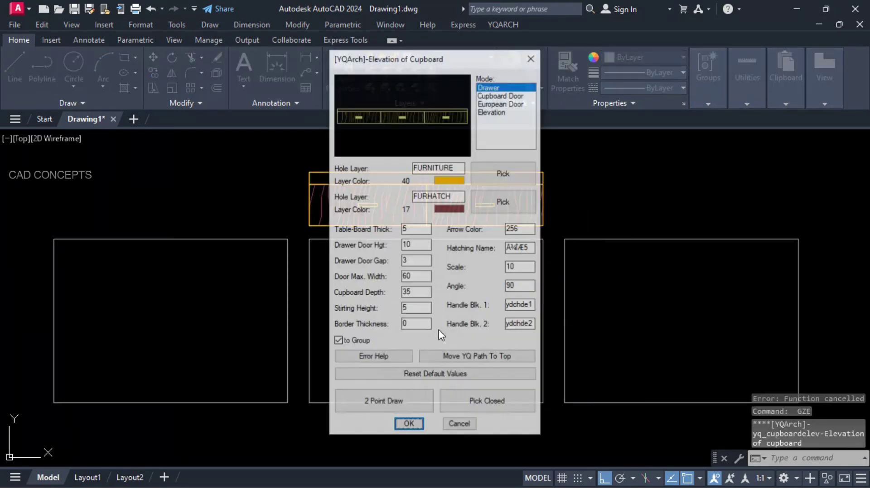
left_click(495, 94)
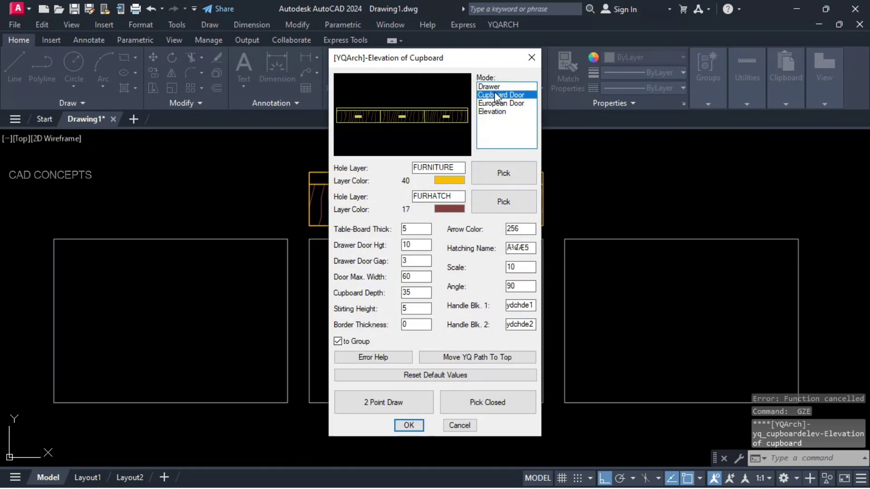
left_click(467, 402)
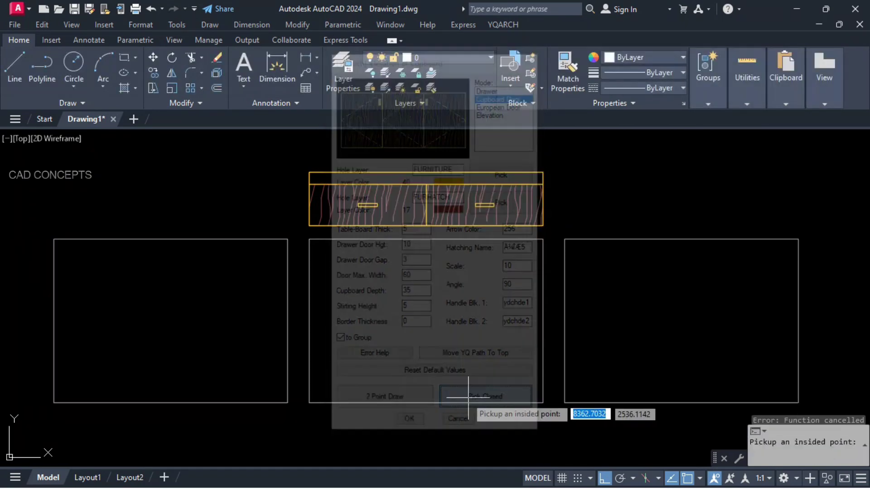
left_click(233, 308)
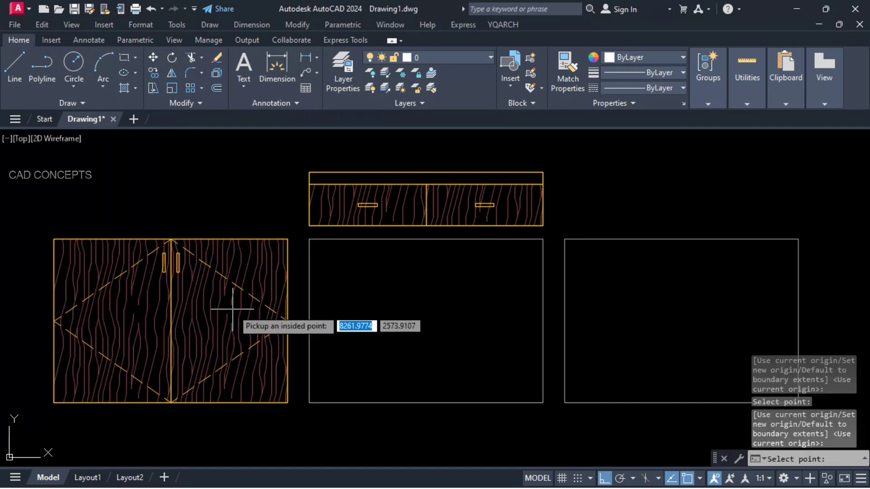
key("Escape")
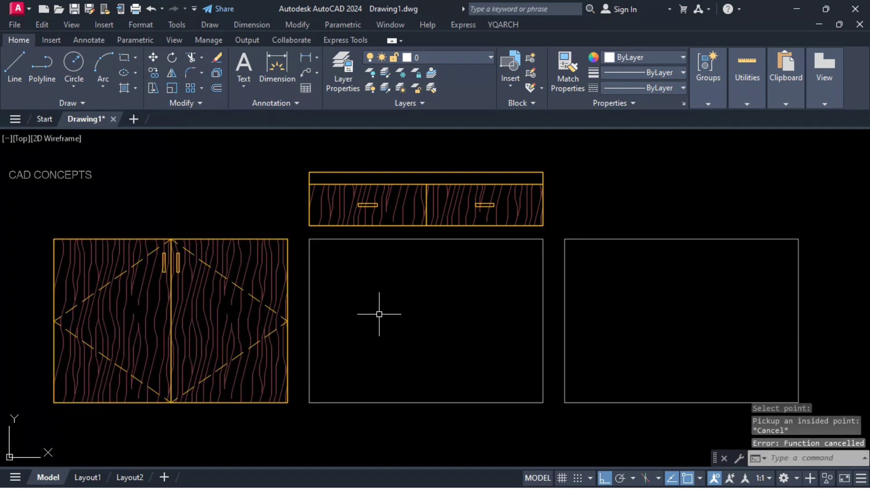
Fill the middle outline with a European-door cupboard and the right with a full elevation
key("Return")
left_click(492, 104)
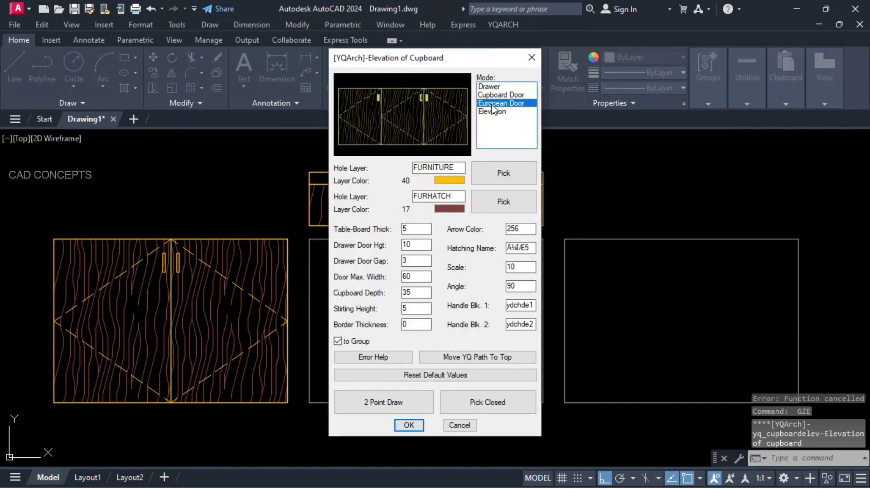
left_click(500, 401)
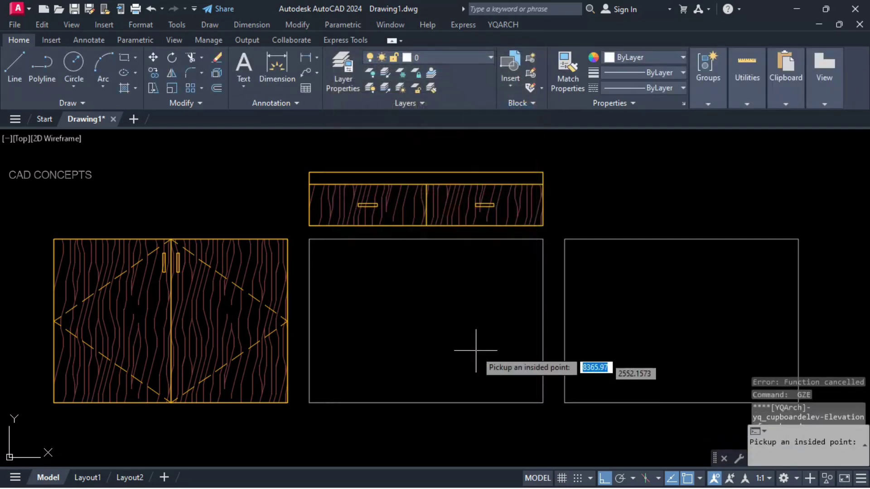
left_click(480, 306)
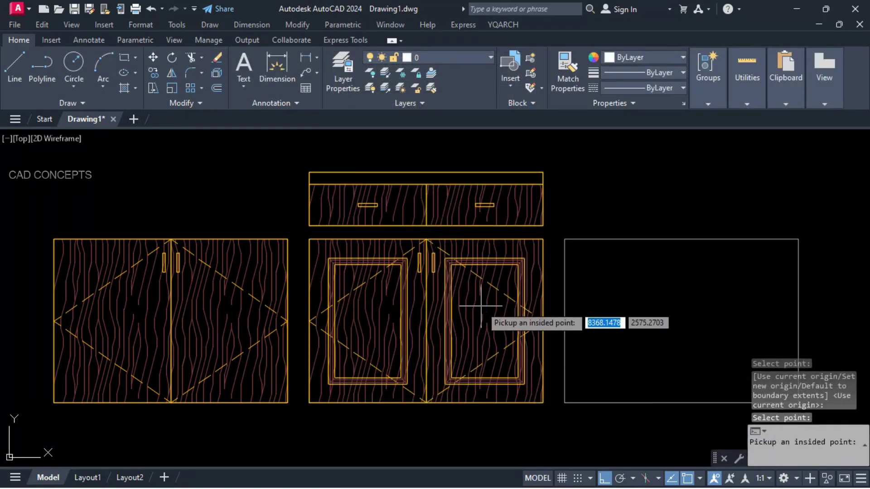
left_click(480, 305)
key("Escape")
key("Return")
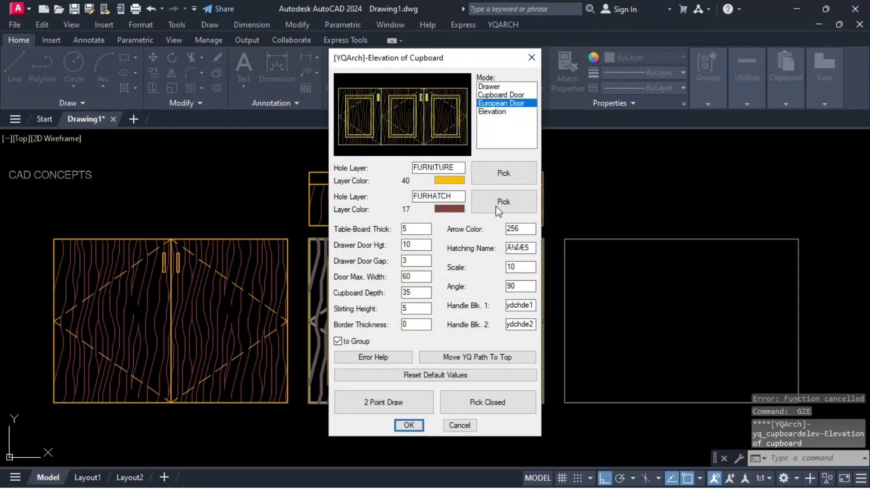
left_click(502, 111)
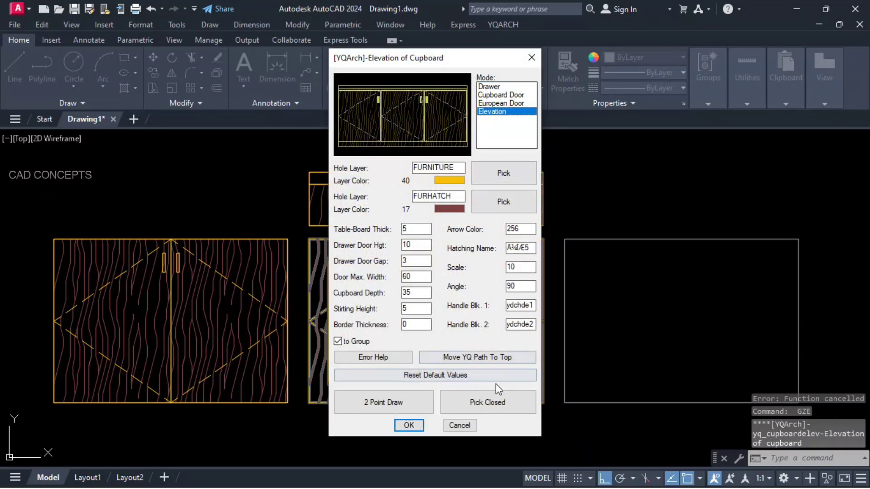
left_click(494, 403)
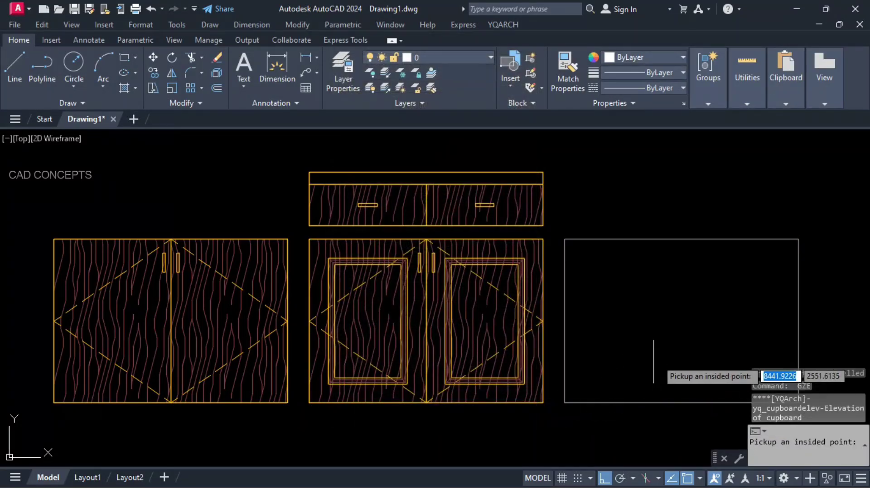
left_click(715, 301)
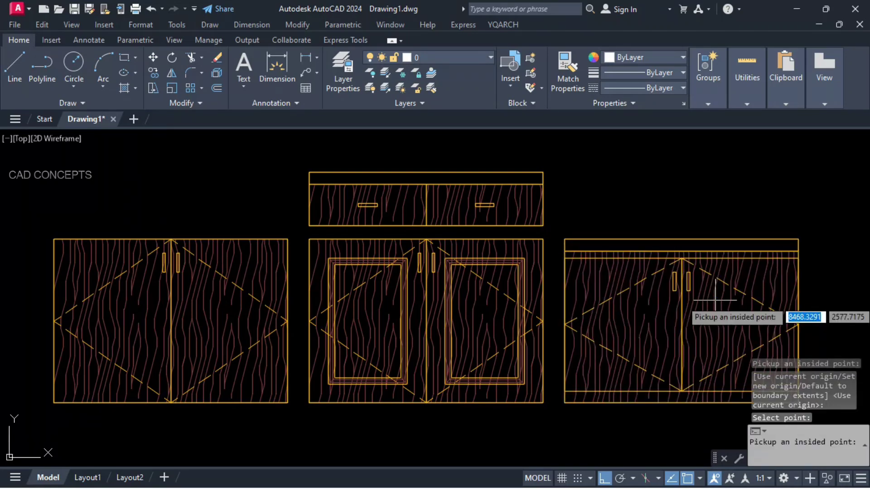
key("Escape")
key("Escape")
key("Escape")
key("Escape")
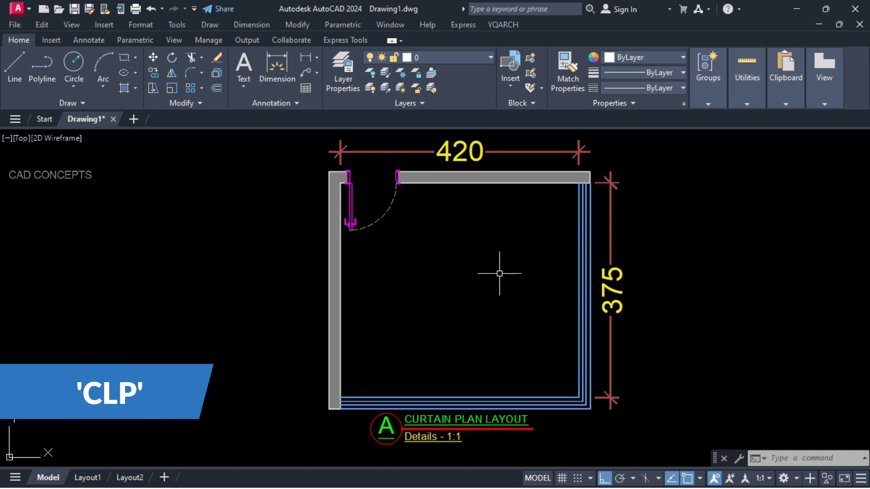
Run CLP, open Settings and accept CURTAIN layer, thickness 15 and offset 10
type("lp")
key("Return")
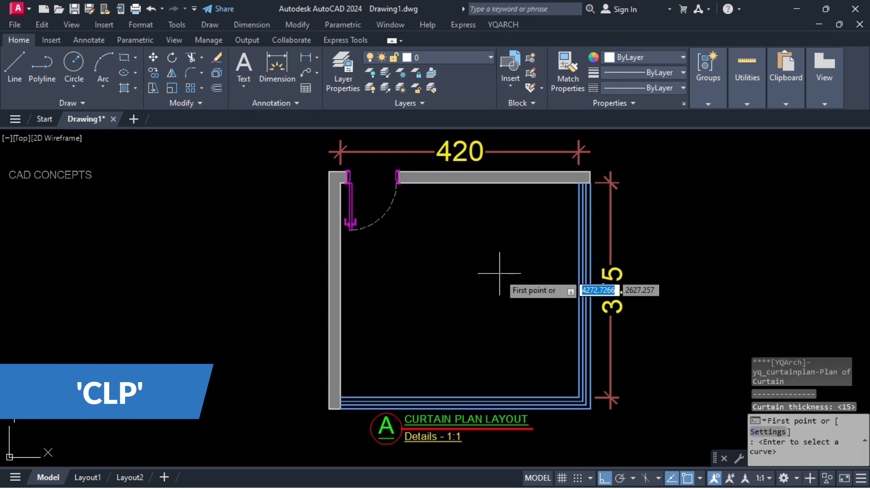
type("s")
key("Return")
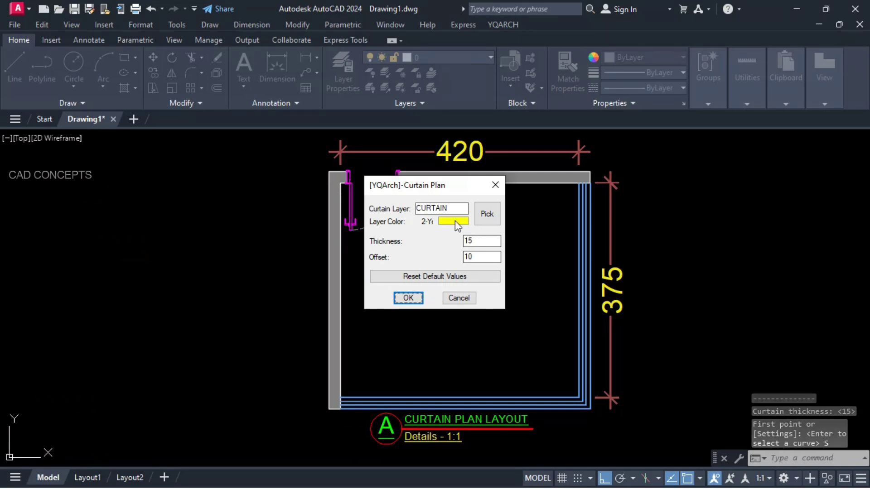
left_click(475, 239)
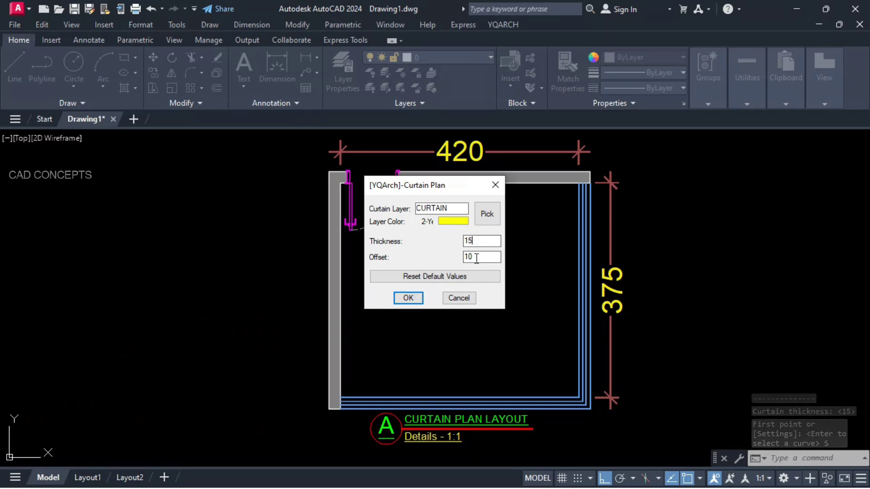
left_click(418, 297)
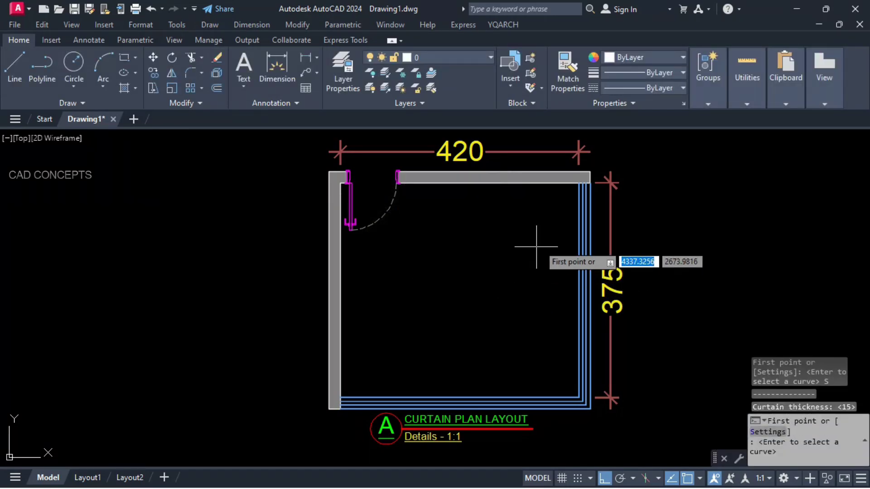
Draw the curtain from the top-right through the bottom-right to the bottom-left inner corner, arrow inside the room
left_click(579, 183)
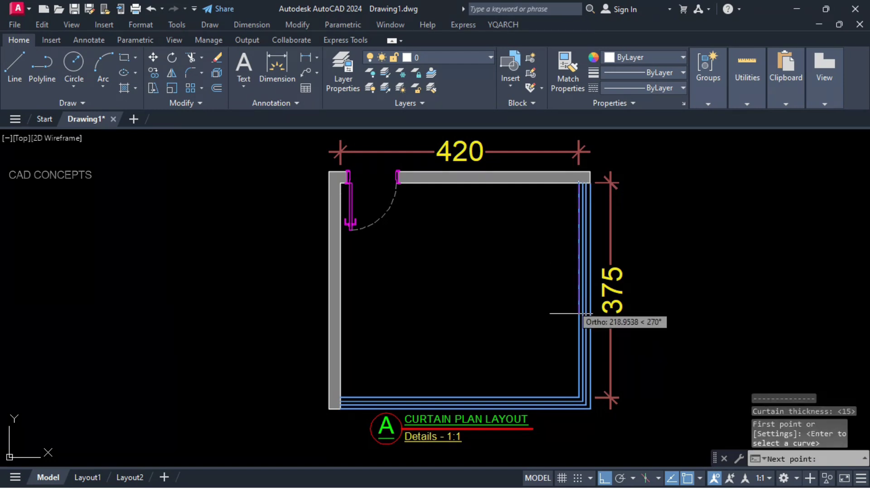
left_click(579, 399)
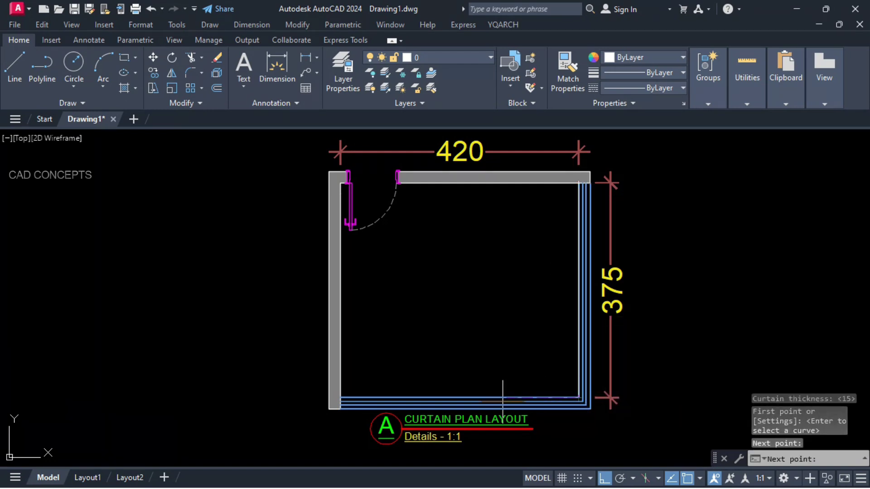
left_click(338, 398)
key("Return")
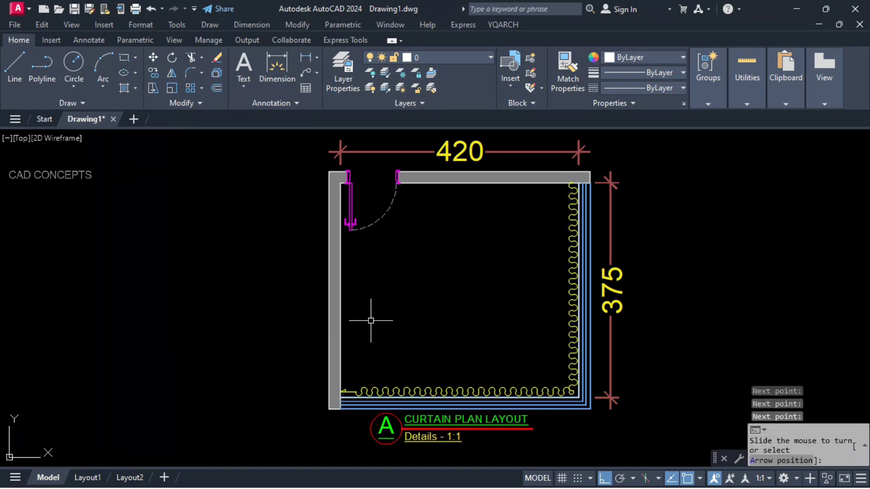
left_click(413, 339)
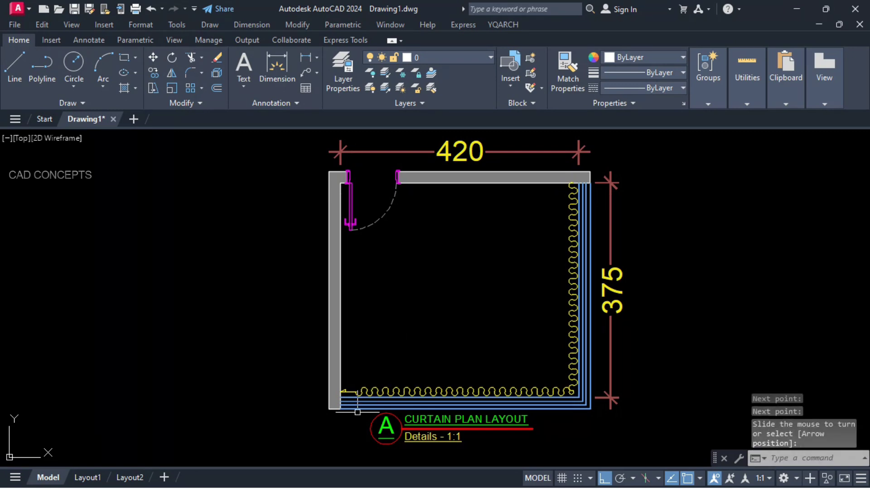
scroll(353, 408, "up", 4)
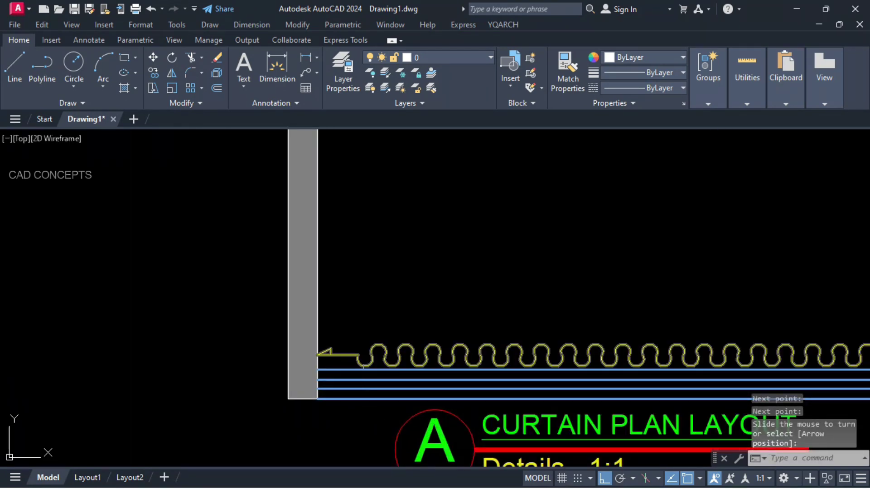
scroll(346, 362, "down", 4)
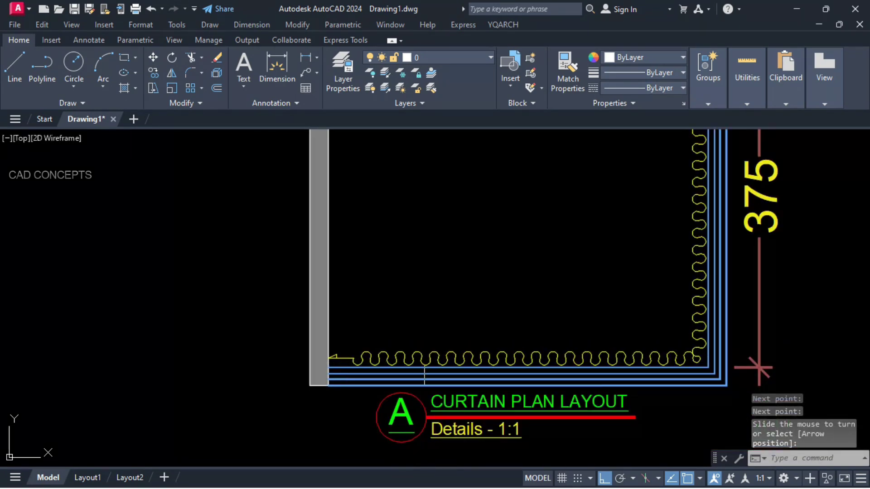
middle_click_drag(680, 258, 674, 401)
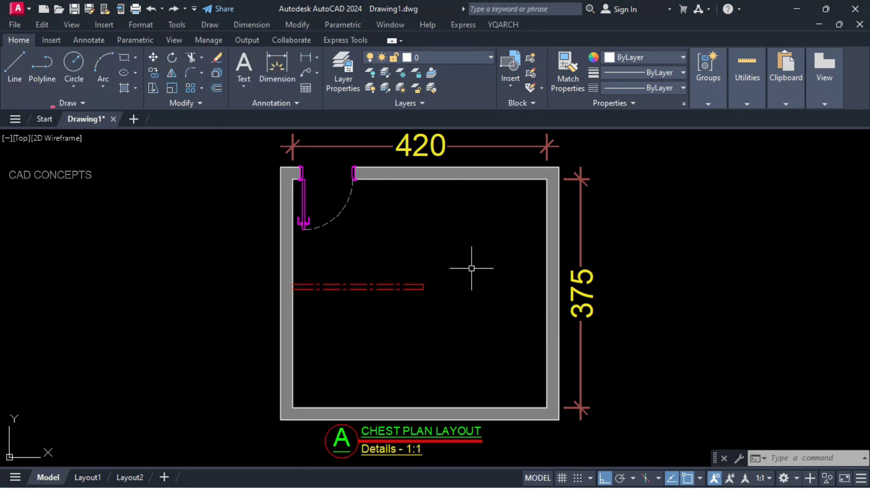
Place a 65-thick L-shaped wardrobe along the right and bottom inner walls with YG
type("y")
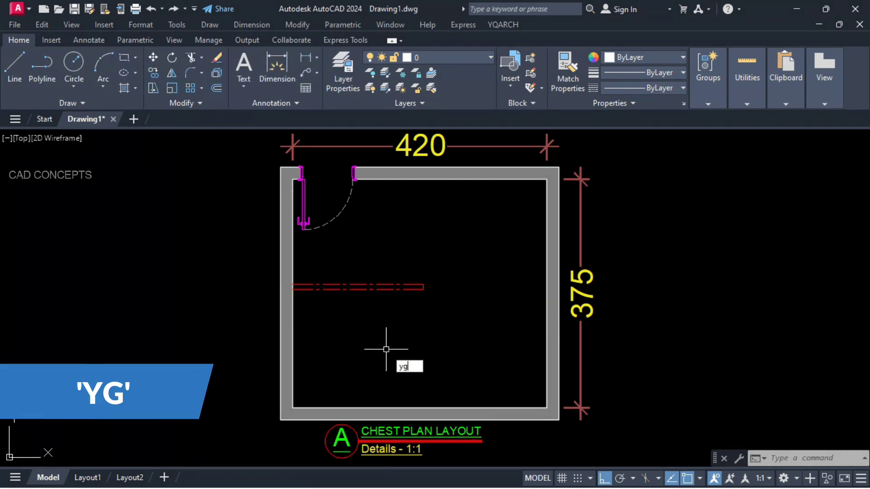
type("g")
key("Return")
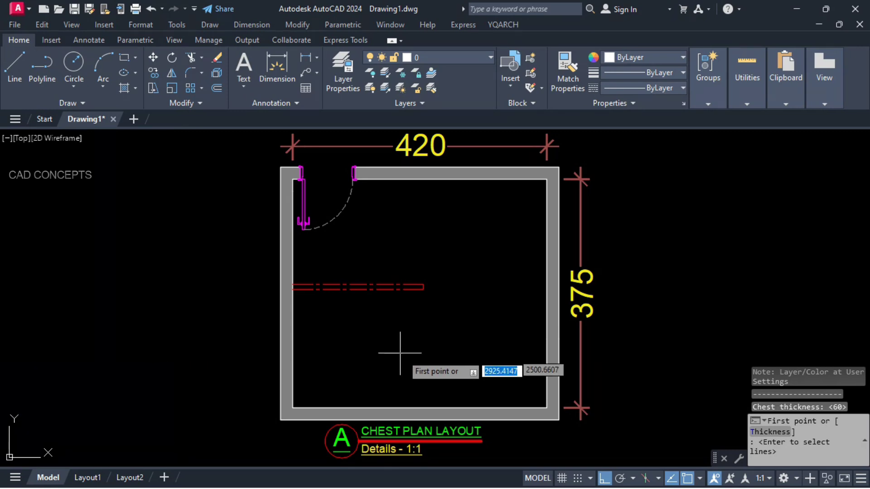
left_click(770, 433)
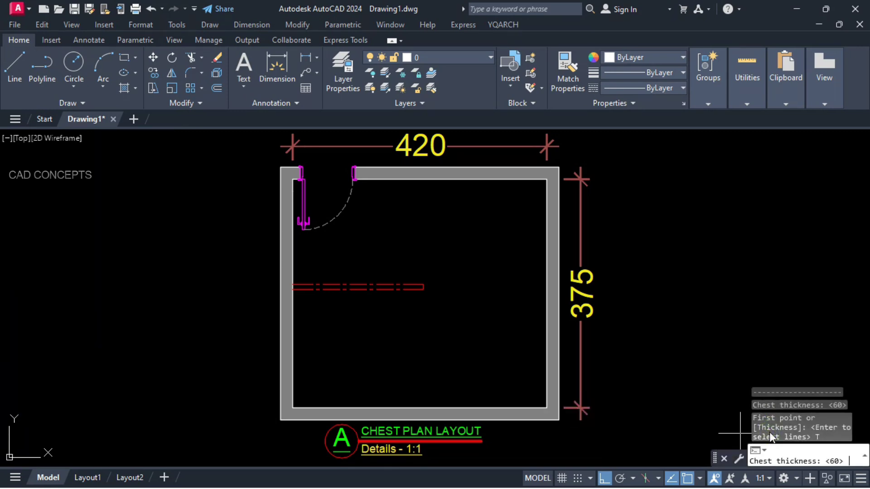
type("65")
key("Return")
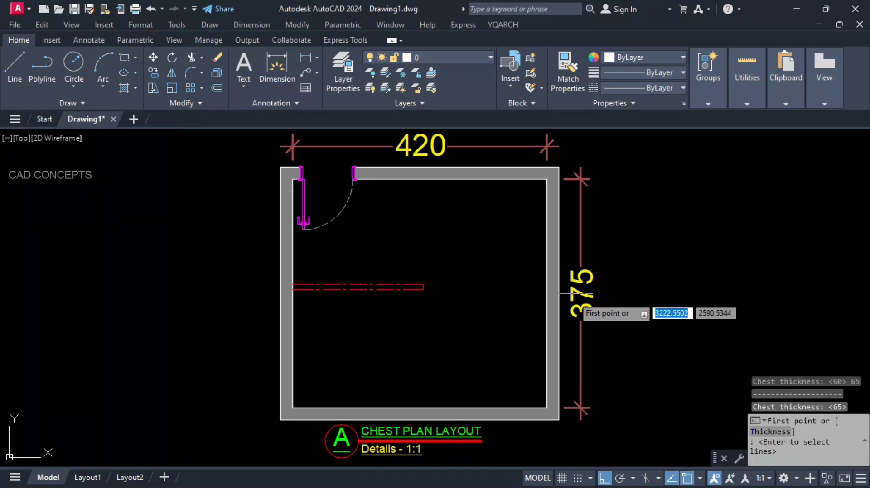
left_click(546, 180)
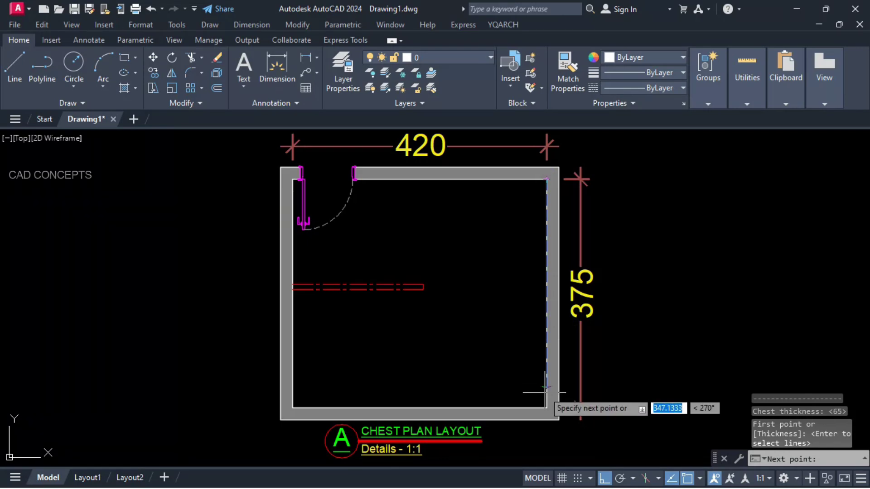
left_click(546, 407)
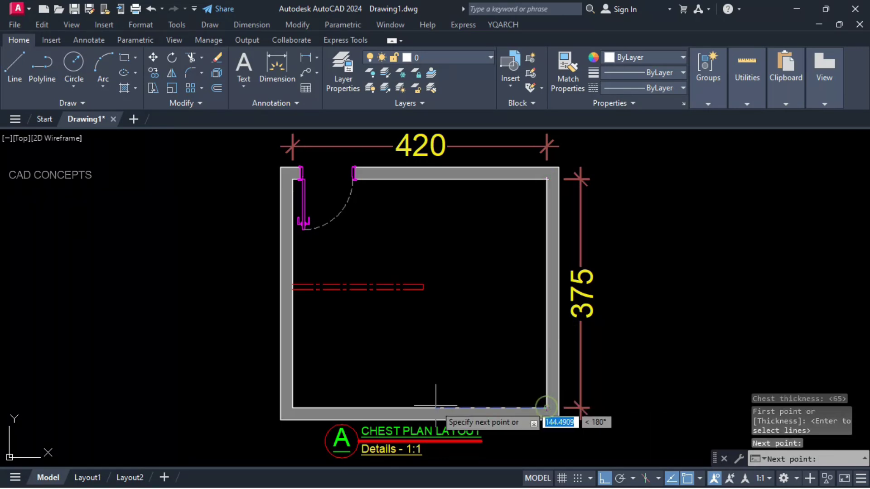
left_click(292, 408)
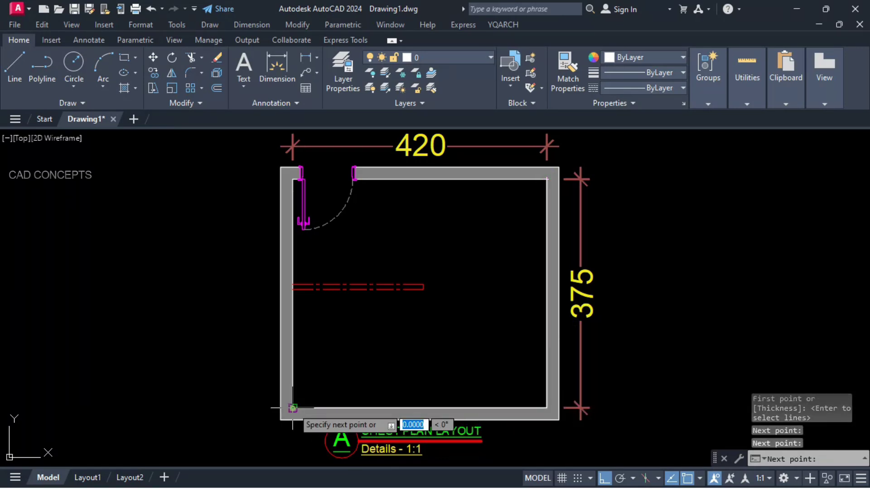
key("Return")
left_click(322, 342)
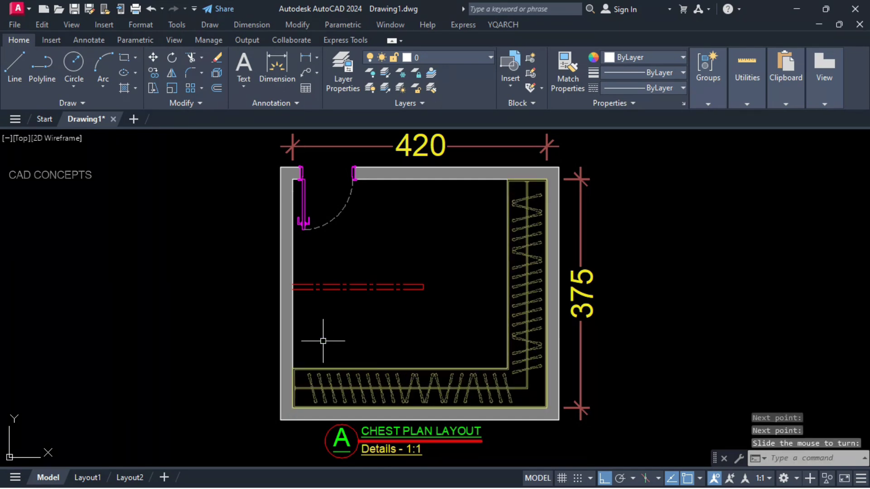
Add a double hanging unit from the left wall along the shelf line, facing into the room
key("Return")
left_click(291, 287)
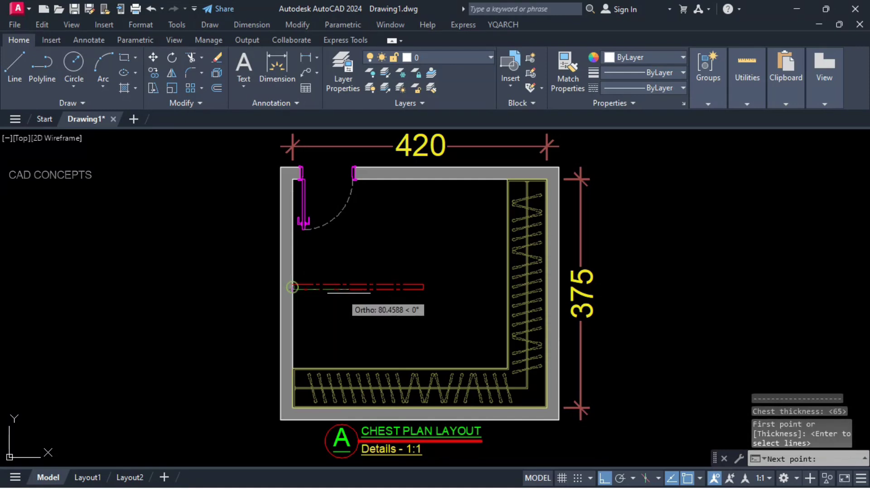
left_click(422, 288)
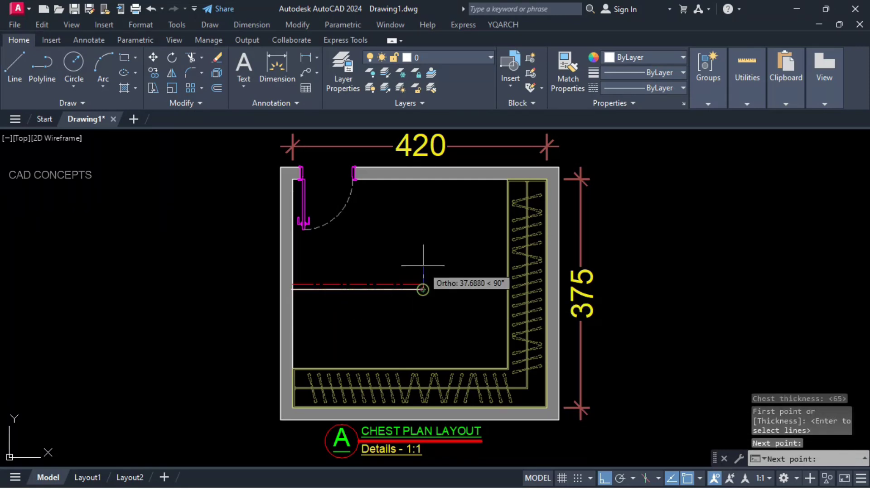
left_click(423, 284)
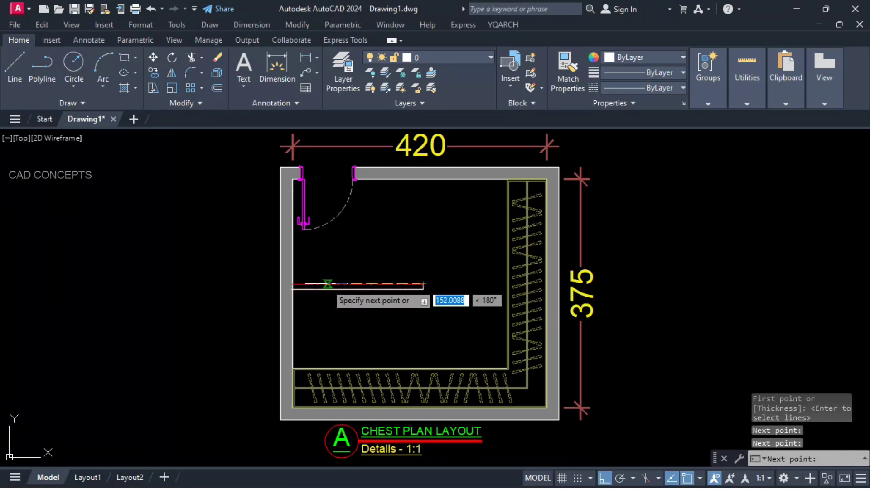
left_click(298, 285)
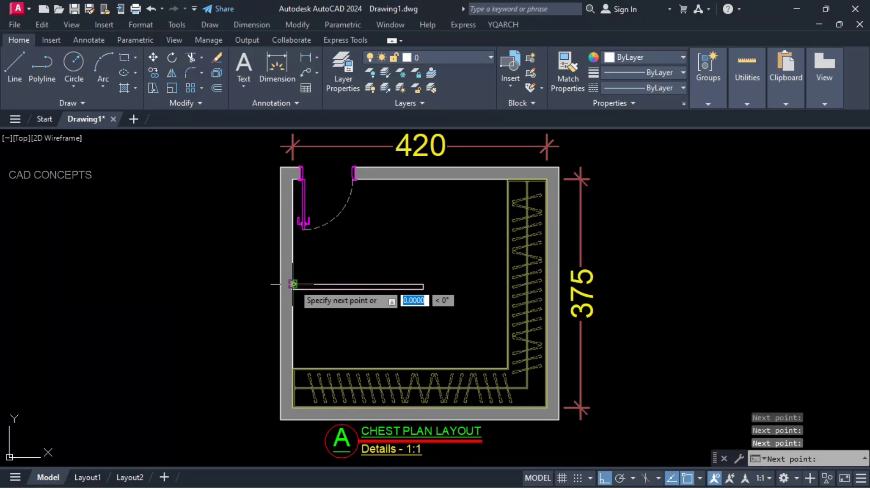
key("Return")
left_click(311, 262)
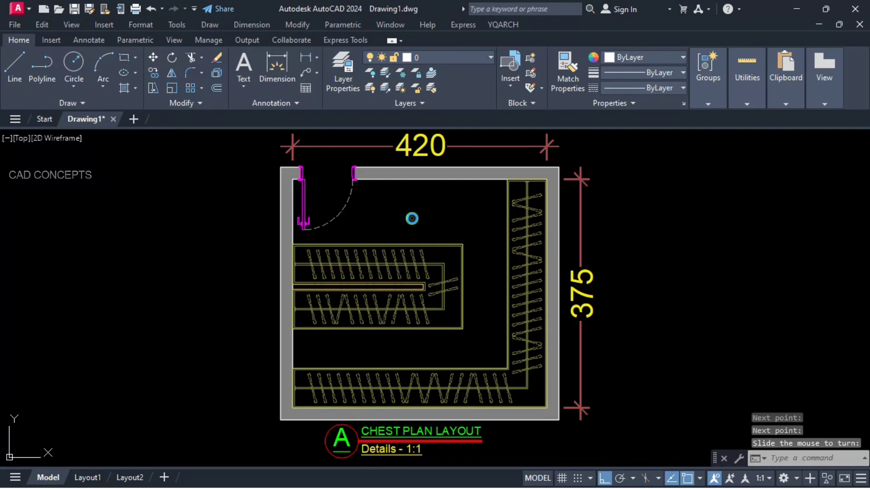
left_click(468, 346)
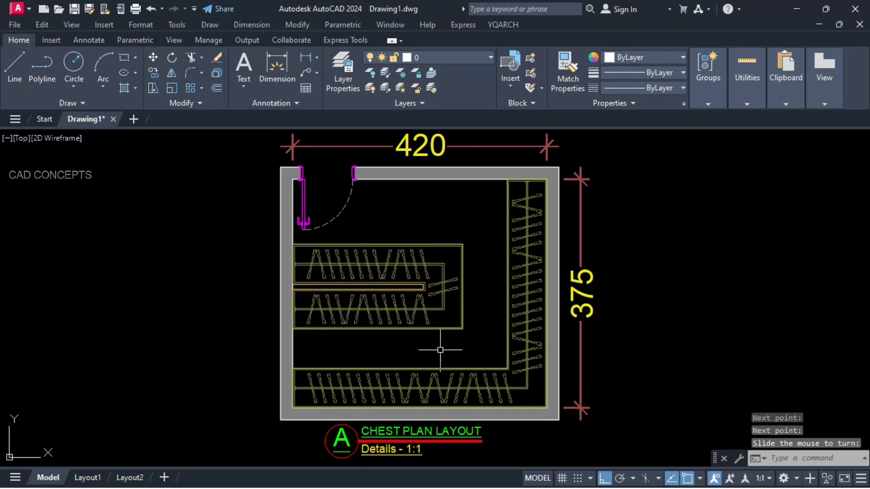
Begin a linear dimension across the wardrobe's top corners, then cancel it without placing it
left_click(308, 58)
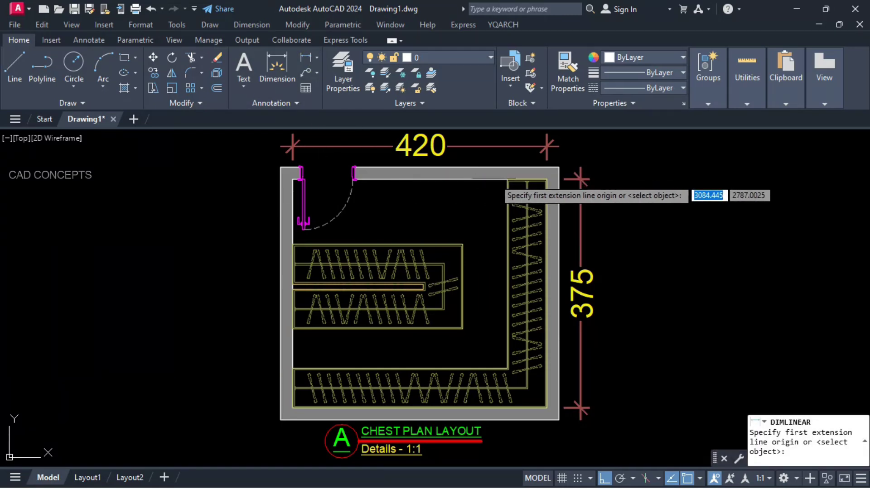
left_click(507, 180)
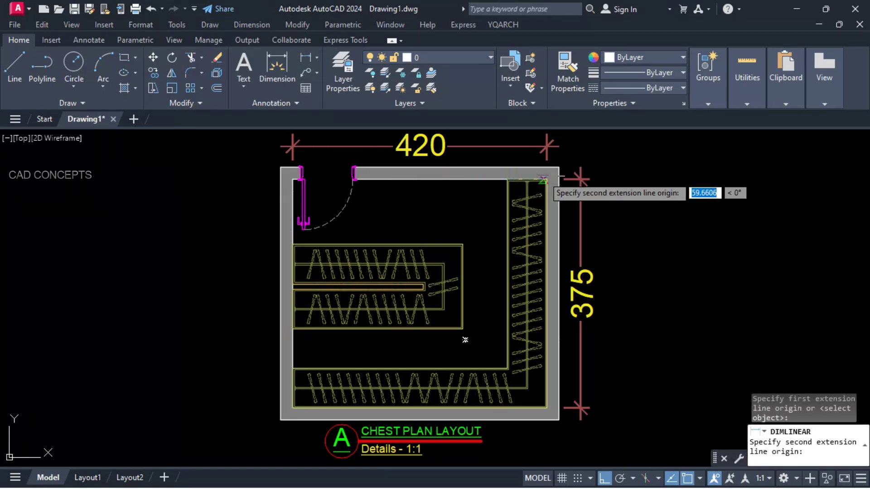
left_click(543, 180)
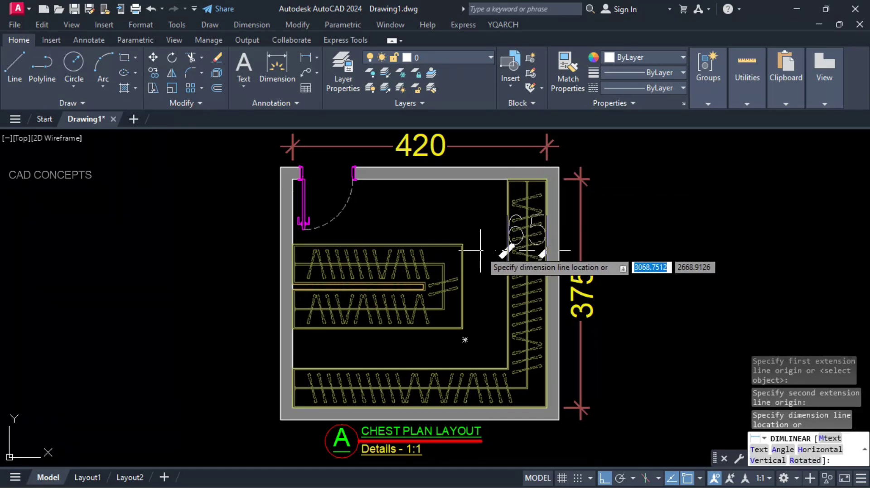
key("Escape")
key("Return")
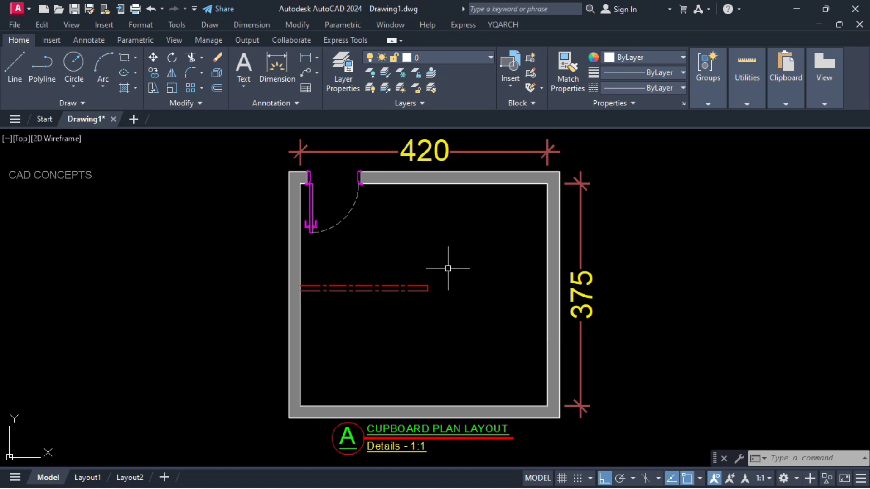
Open the GZ cupboard plan settings, choose Multiple Mode and set the FURHATCH colour to yellow
type("GZ")
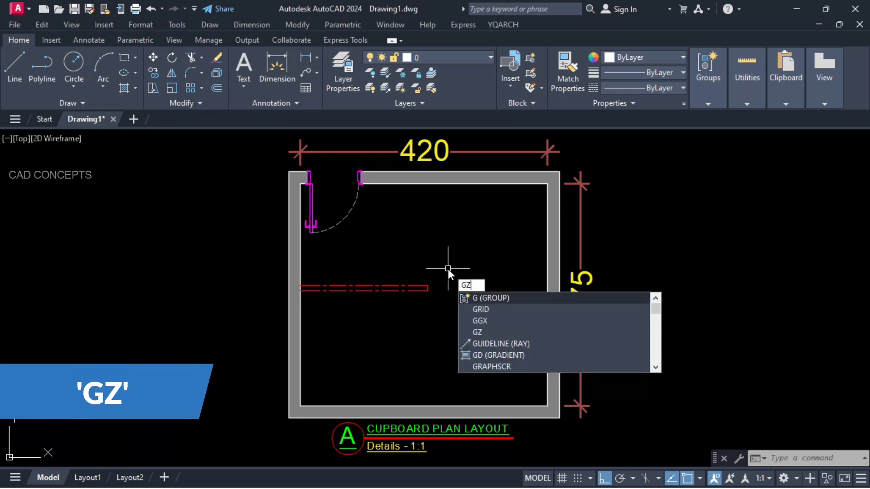
key("Return")
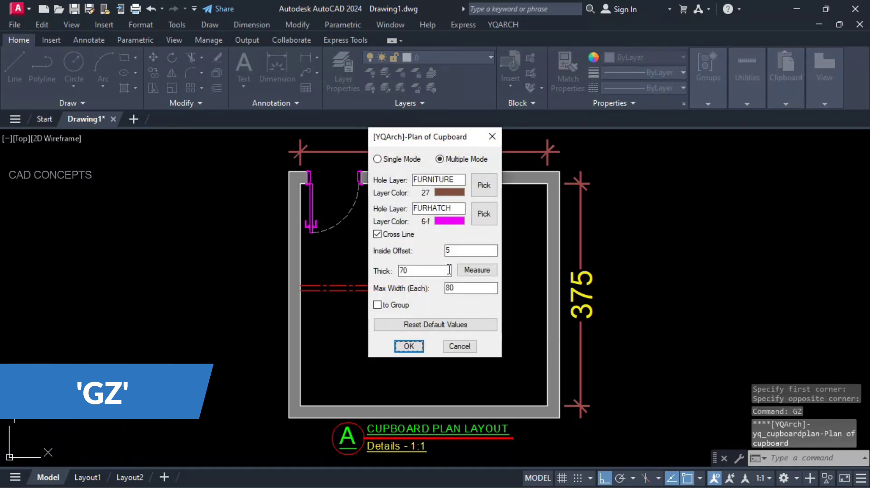
left_click(455, 163)
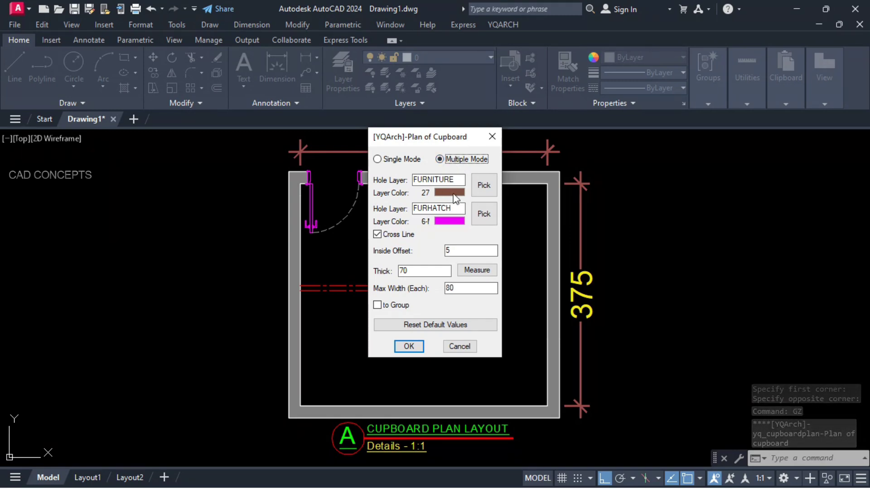
left_click(457, 222)
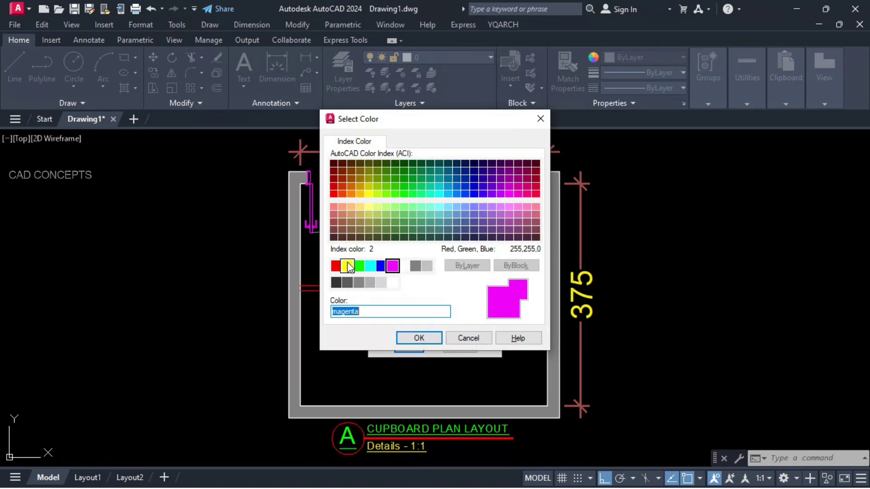
left_click(348, 266)
left_click(404, 338)
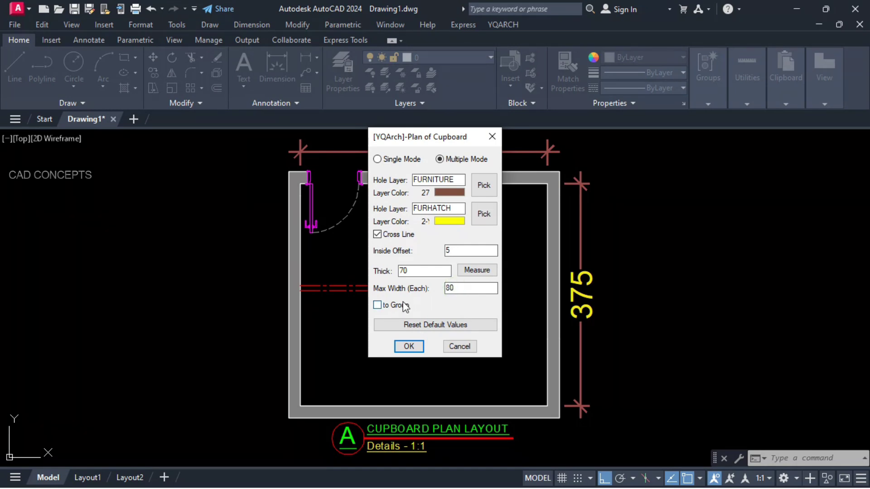
Place a cupboard run down the right wall from the top-right to the bottom-right corner
left_click(409, 346)
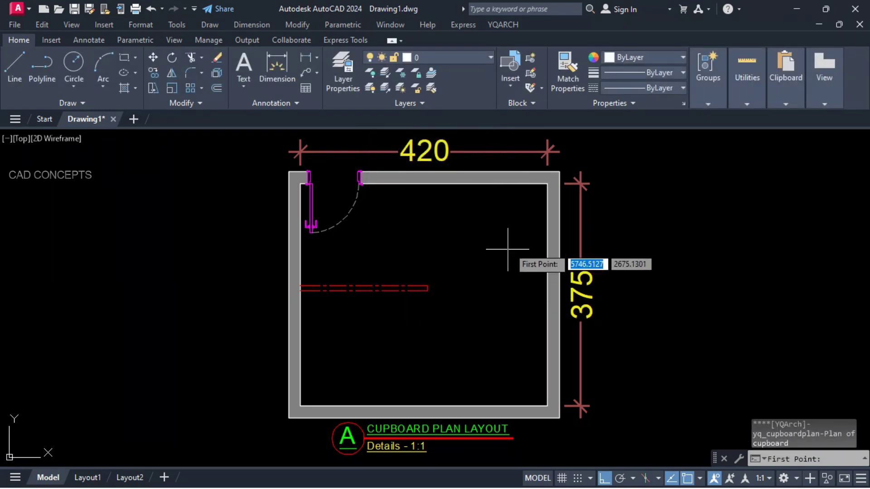
left_click(547, 184)
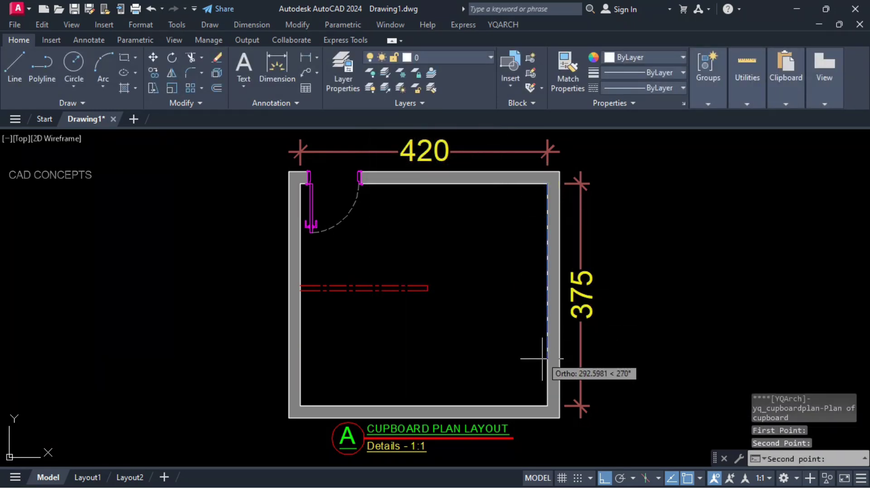
left_click(546, 406)
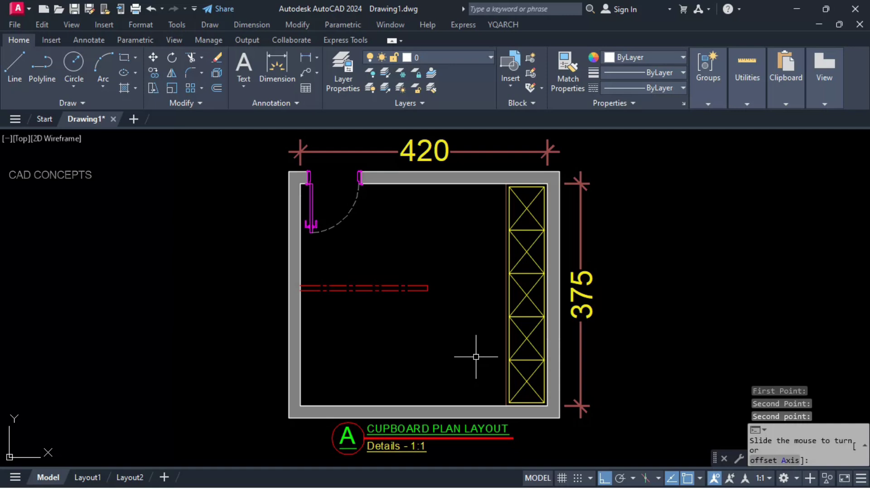
left_click(476, 357)
Add a cupboard run along the bottom wall from the bottom-right corner to the left wall
type("GZ")
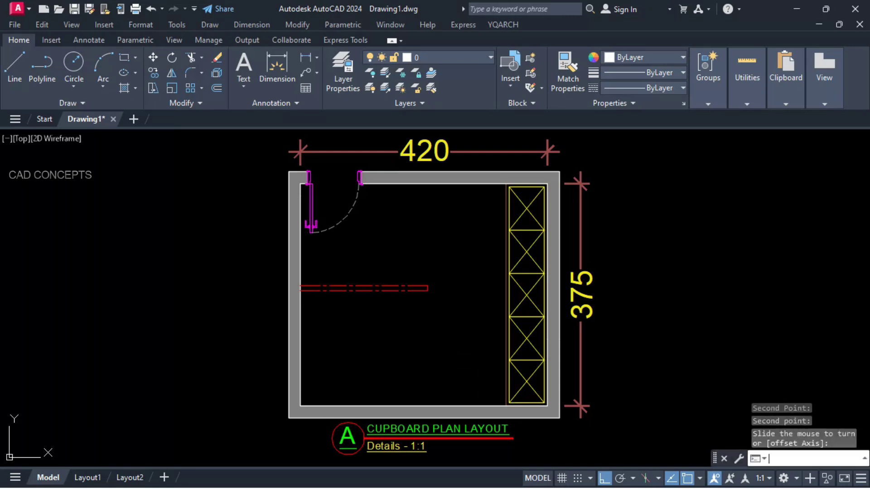
key("Return")
left_click(409, 346)
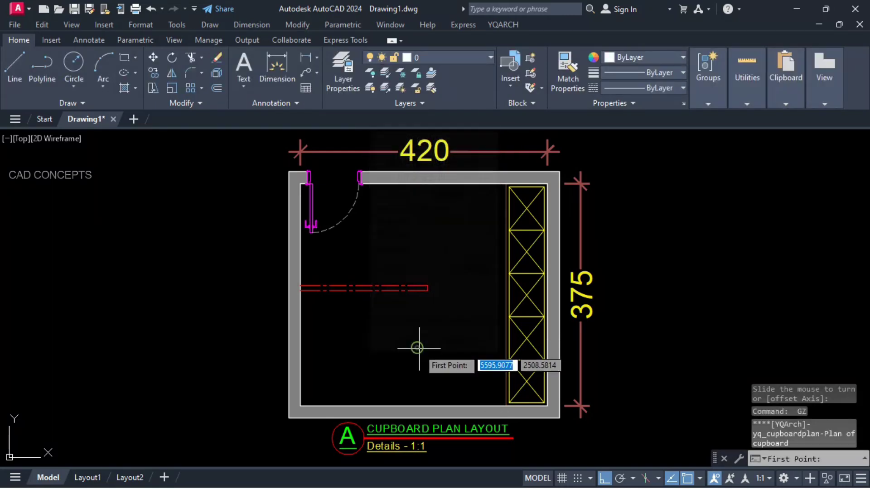
left_click(506, 405)
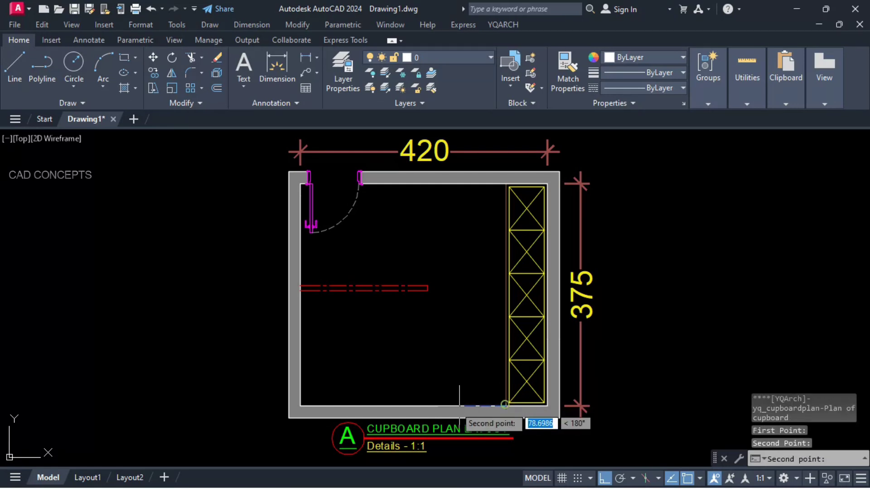
left_click(300, 405)
key("Return")
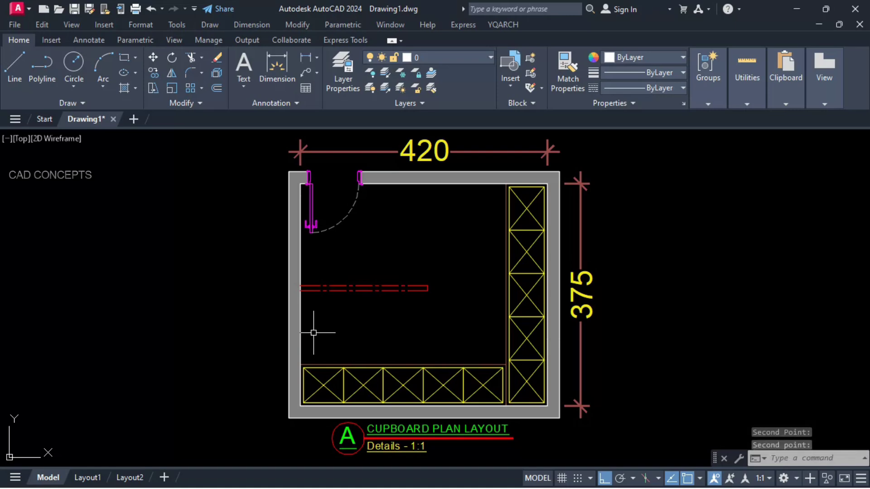
Place cupboards below and above the red line, between the left wall and the line's right end
type("GZ")
key("Return")
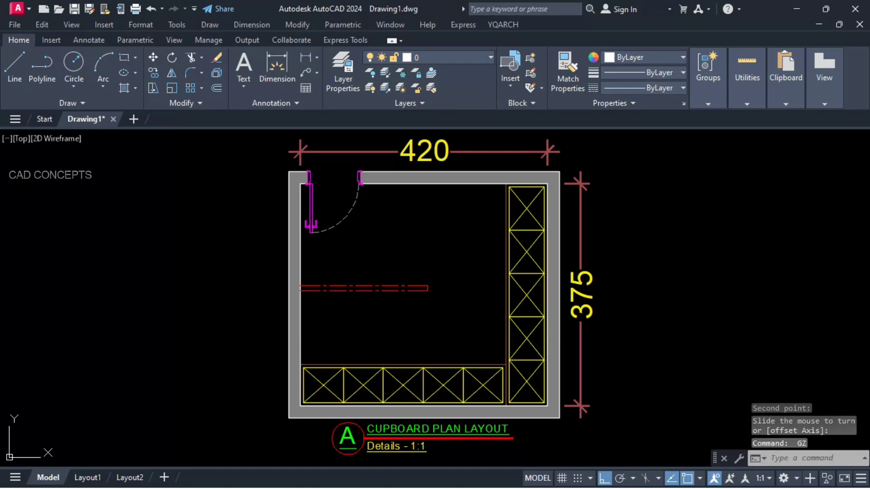
key("Return")
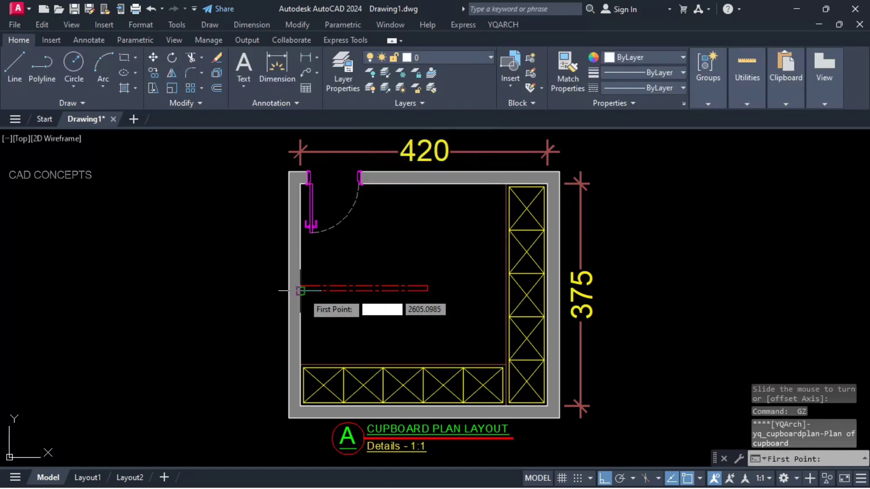
left_click(300, 289)
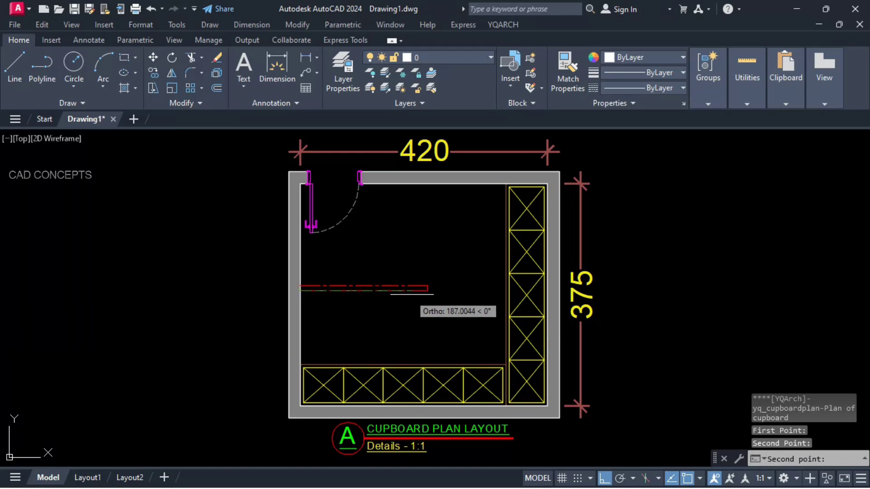
left_click(427, 290)
left_click(439, 331)
key("Return")
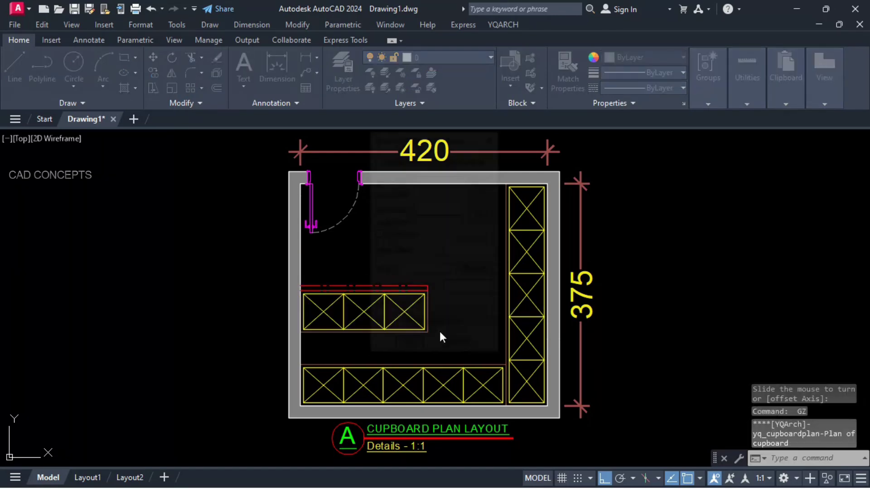
key("Return")
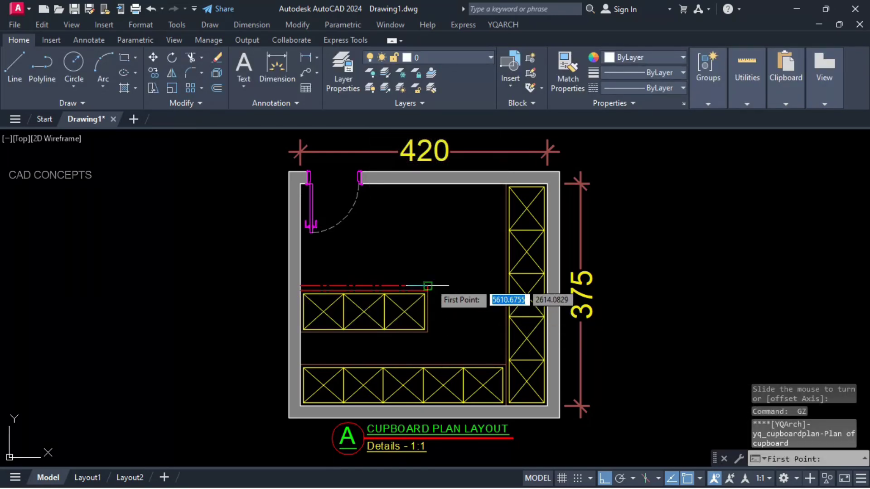
left_click(428, 289)
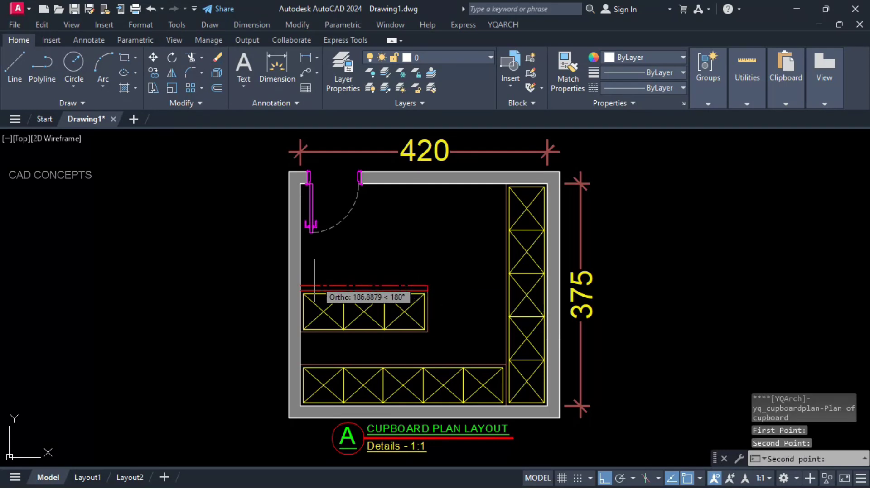
left_click(300, 287)
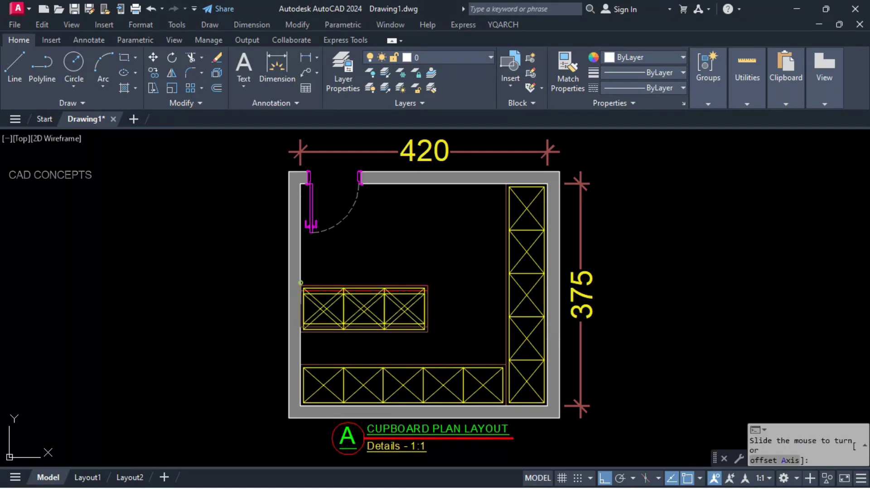
left_click(256, 268)
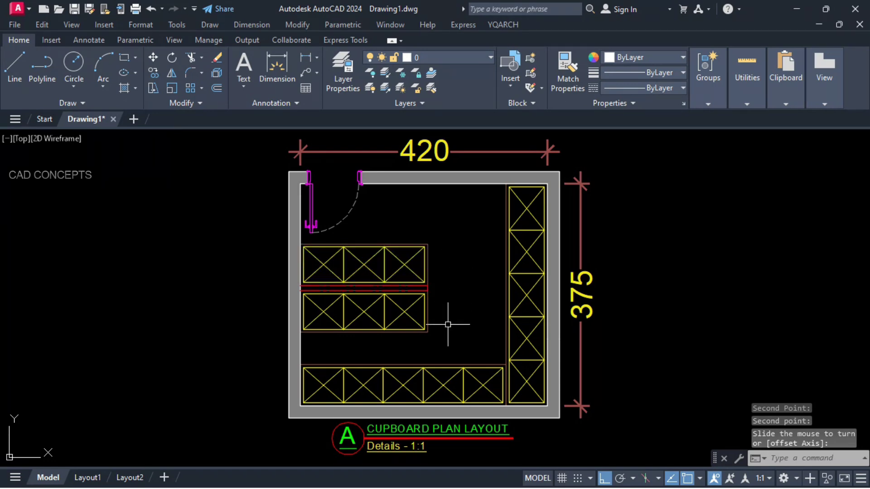
left_click(306, 59)
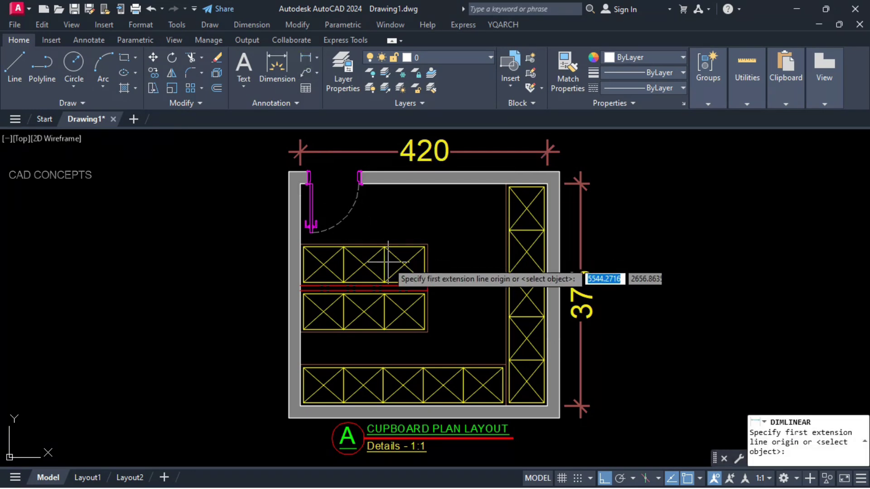
left_click(426, 247)
left_click(425, 283)
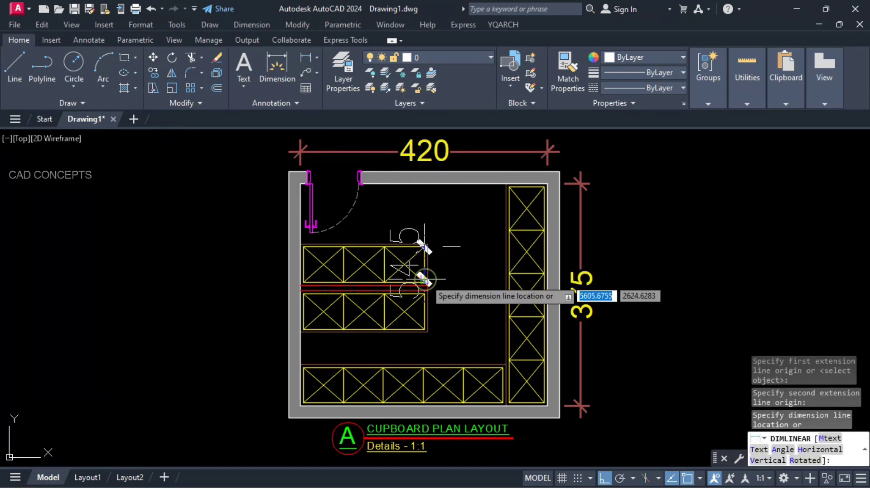
key("Escape")
key("Return")
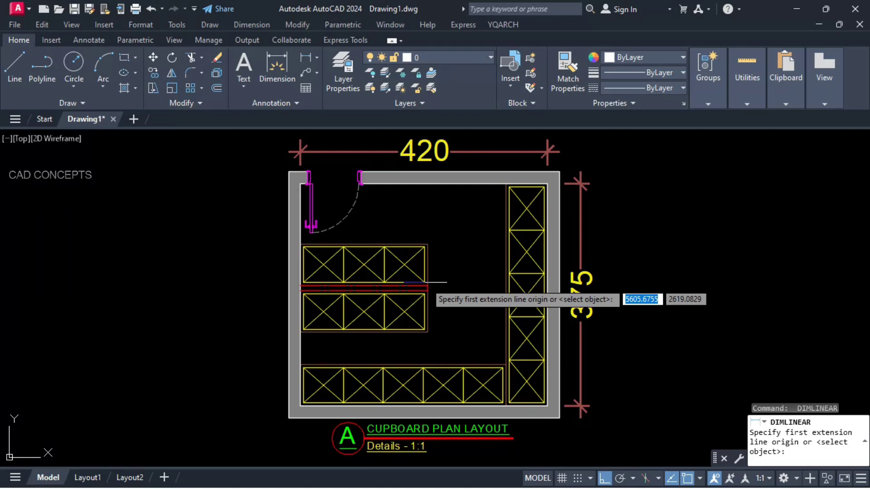
left_click(427, 285)
left_click(427, 245)
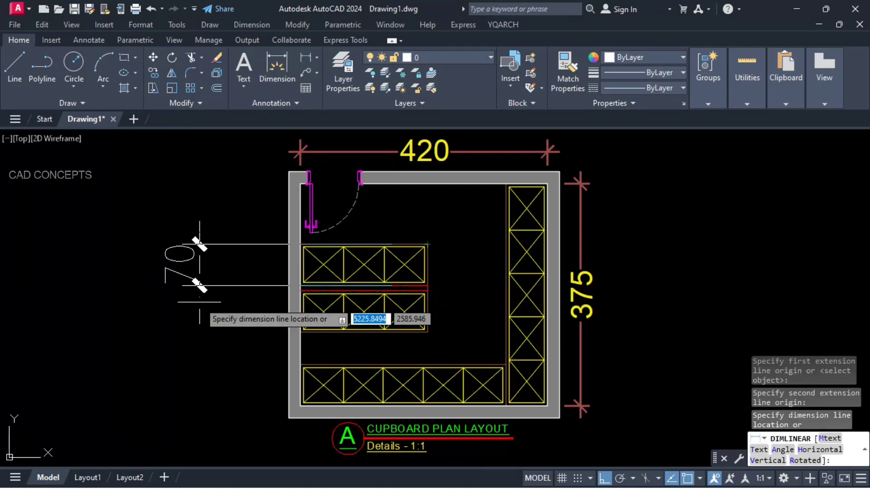
key("Escape")
key("Return")
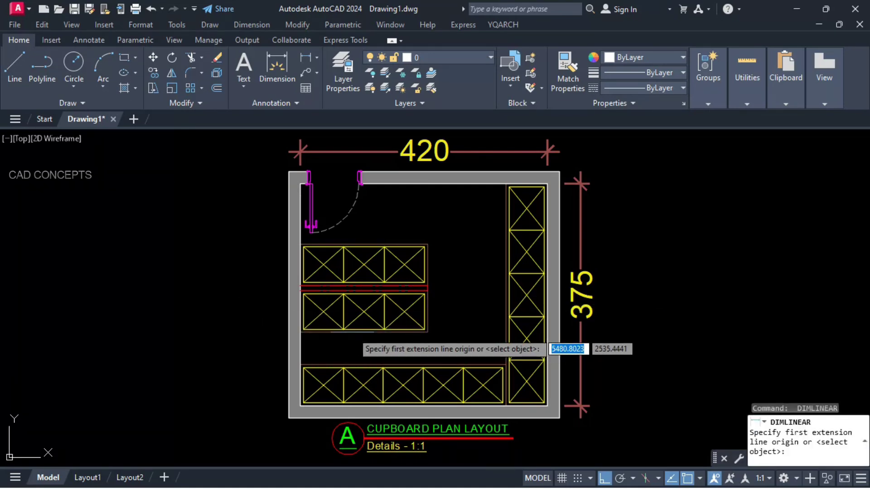
left_click(385, 312)
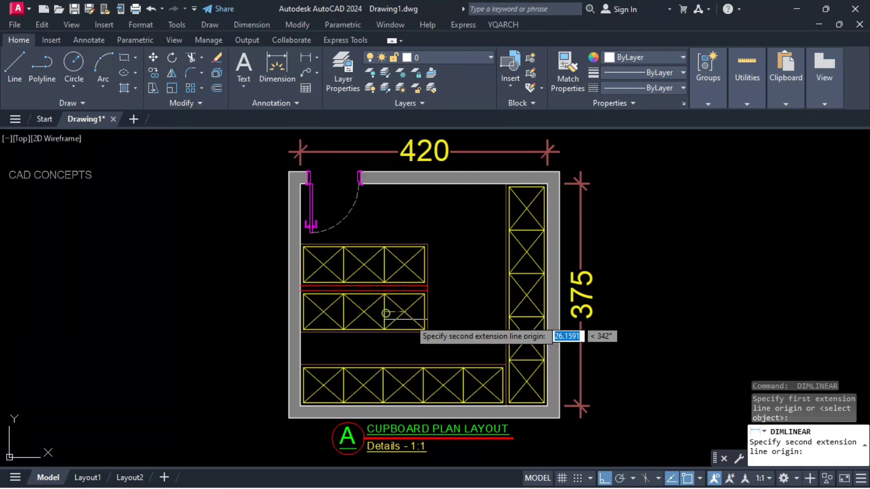
left_click(427, 311)
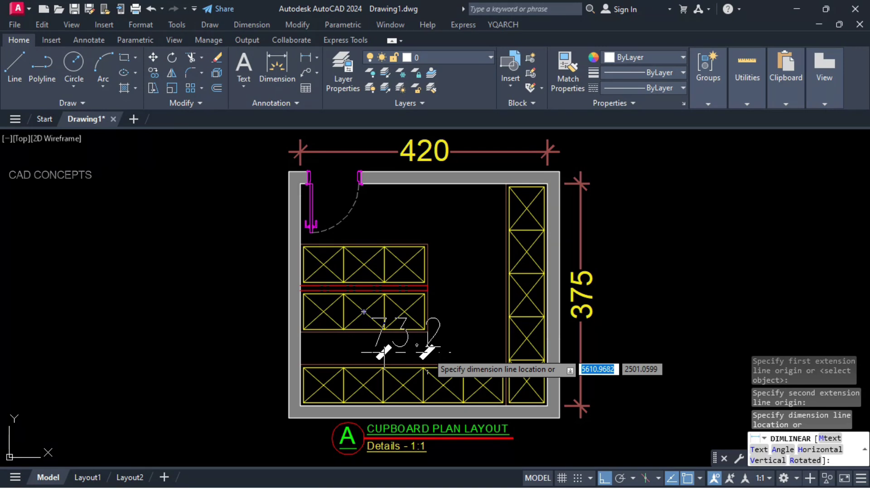
key("Escape")
key("Return")
left_click(507, 272)
left_click(507, 316)
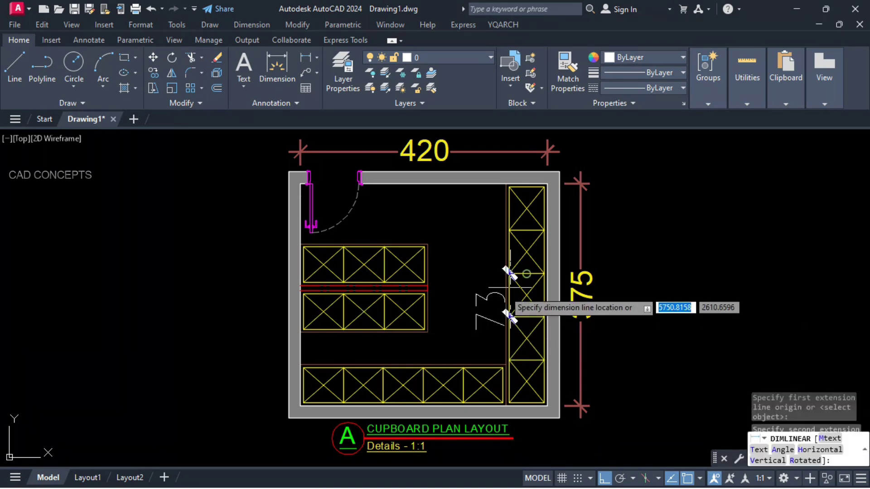
key("Escape")
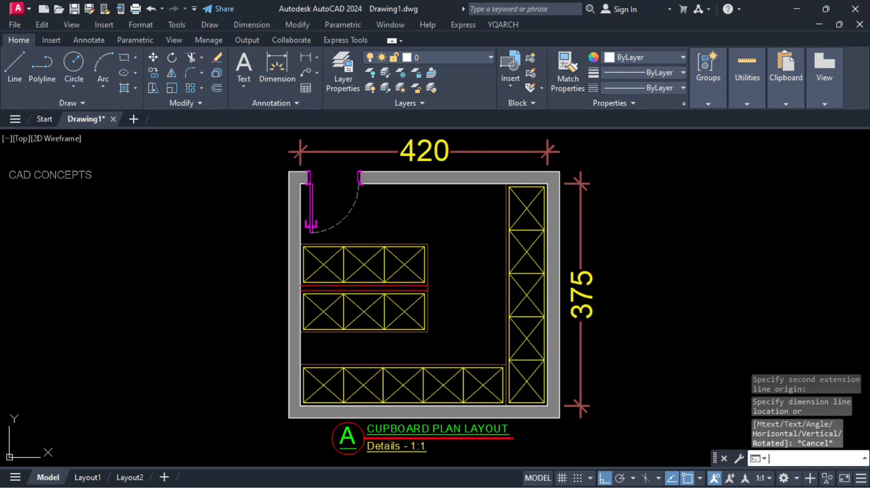
key("Return")
left_click(530, 231)
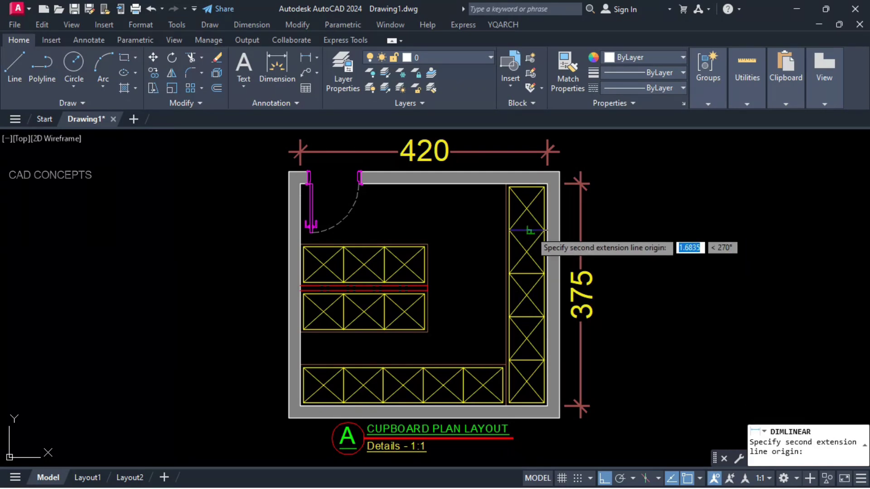
left_click(528, 188)
key("Escape")
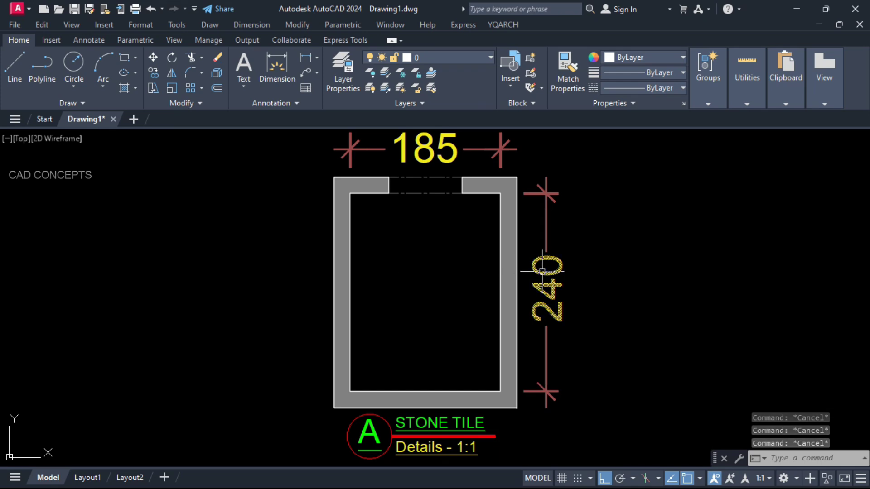
Configure the stone-tile section with Plane Section, Back Bolt and thickness 2, and accept it
type("st")
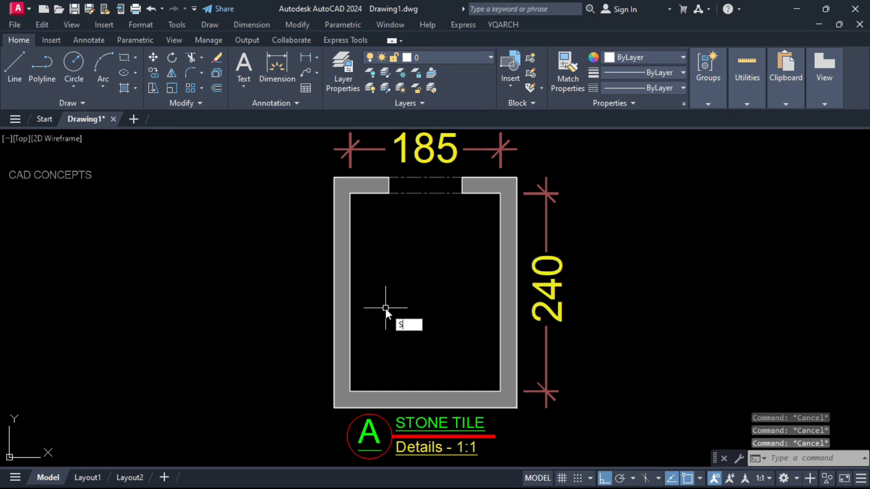
key("Return")
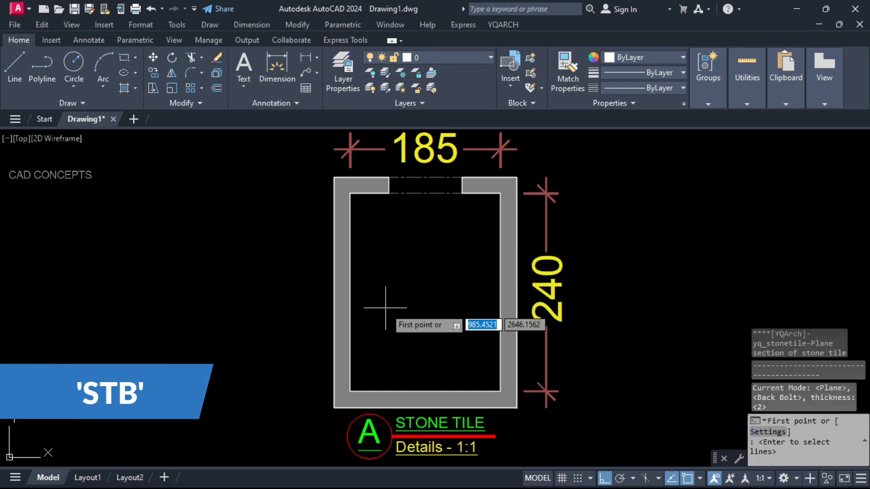
type("S")
key("Return")
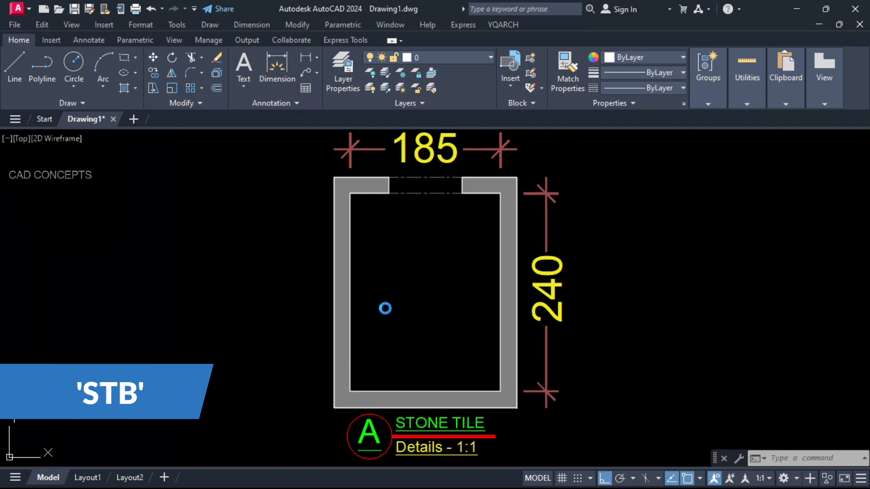
mouse_move(466, 143)
left_mouse_down()
mouse_move(664, 153)
mouse_move(743, 170)
left_mouse_up()
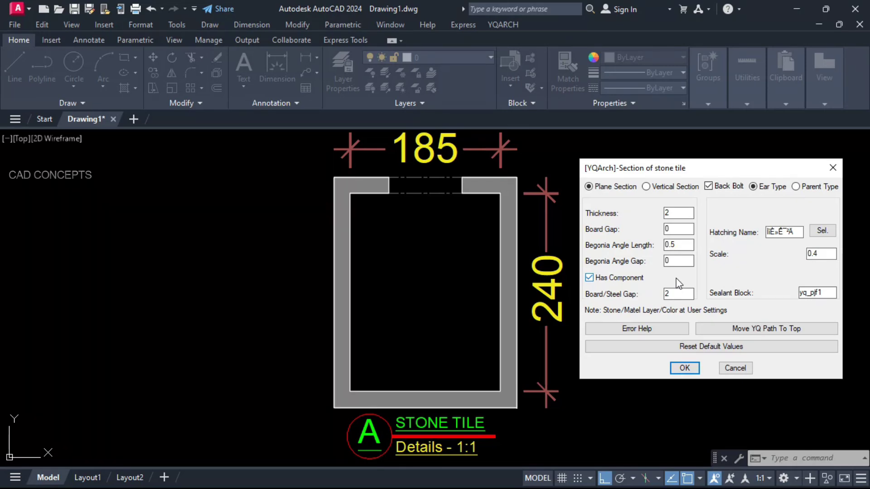
left_click(684, 368)
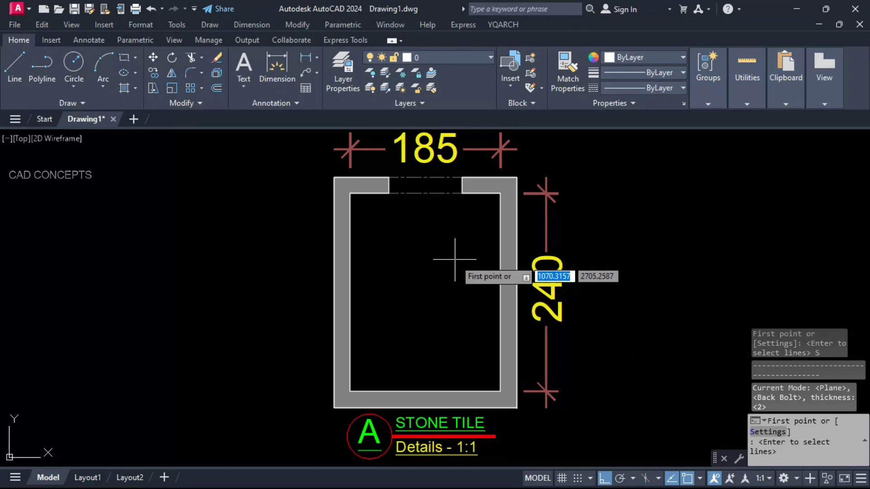
Apply the tile section to the top, right, bottom and left inner wall lines, facing inward
key("Return")
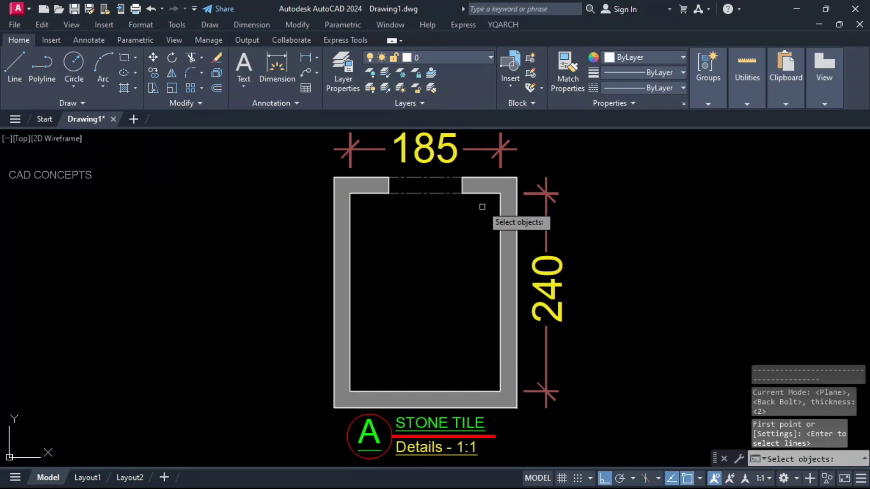
left_click(481, 194)
left_click(500, 210)
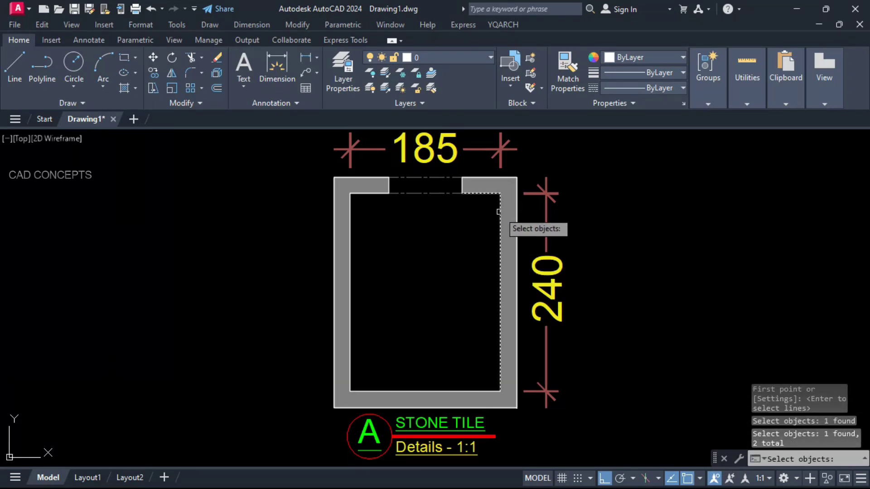
left_click(375, 389)
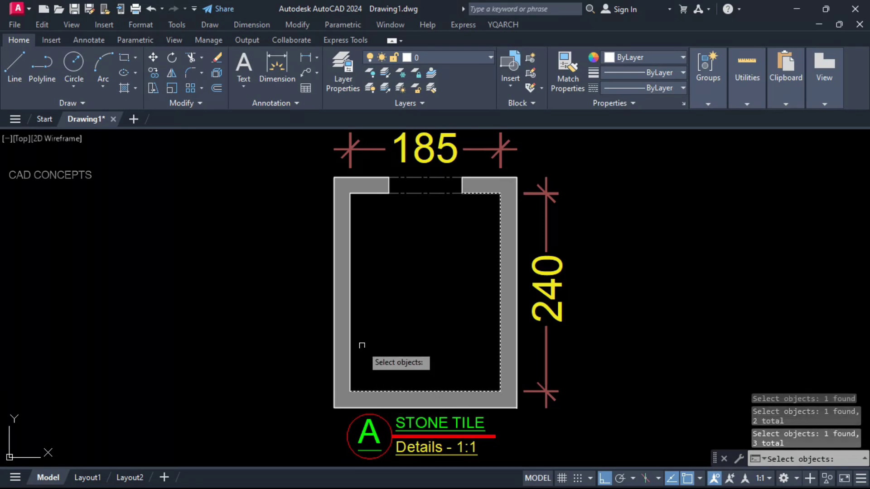
left_click(351, 287)
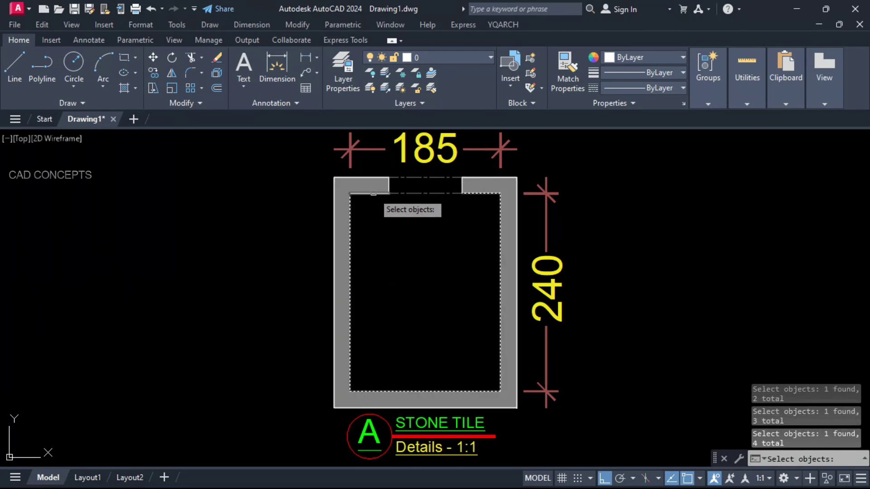
key("Return")
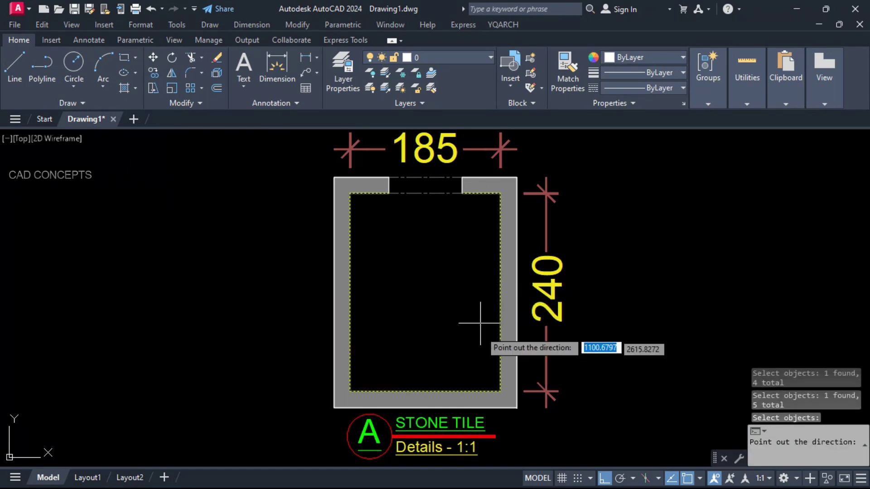
left_click(429, 295)
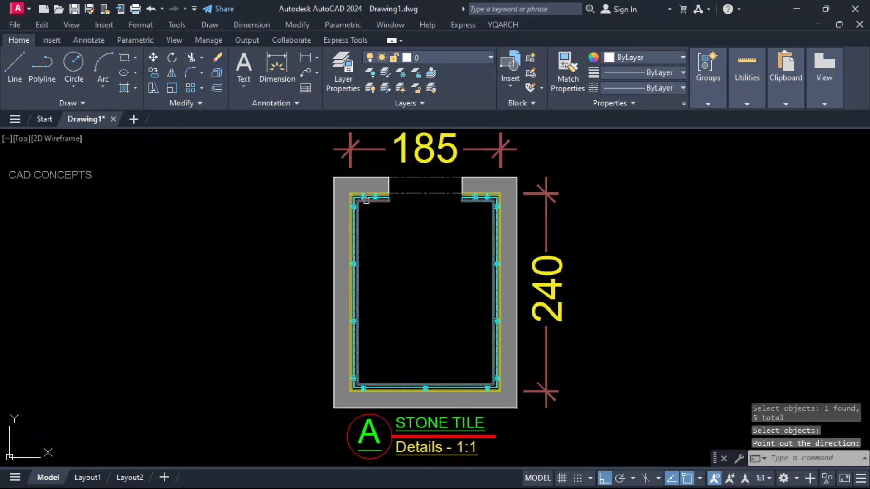
scroll(368, 243, "up", 2)
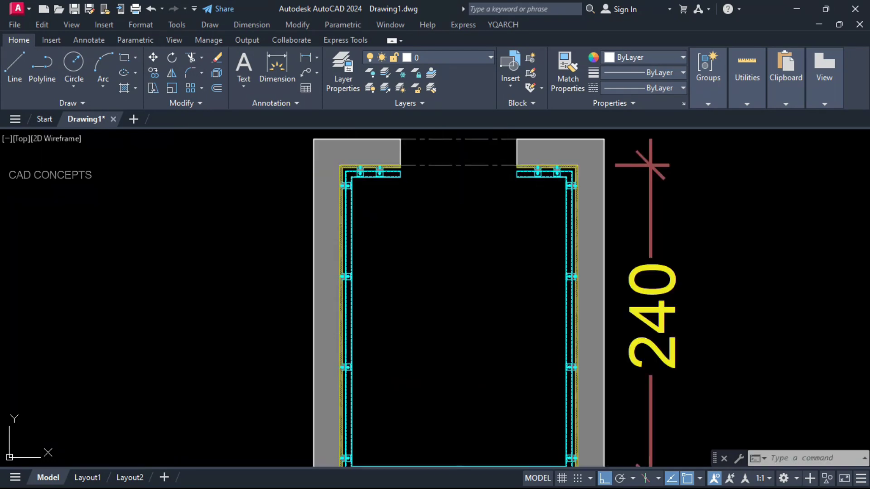
mouse_move(491, 300)
middle_mouse_down()
mouse_move(476, 268)
mouse_move(458, 269)
middle_mouse_up()
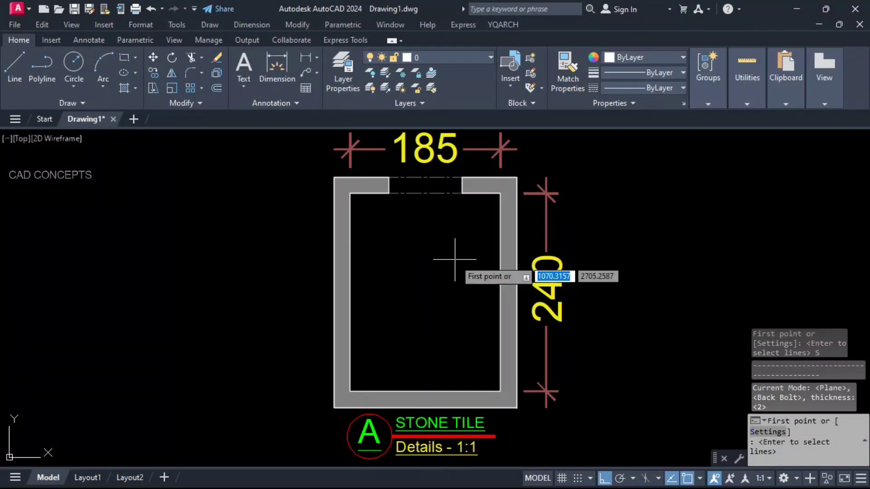
Reapply the tile section to the bottom inner wall line on the room's inner side
left_click(375, 390)
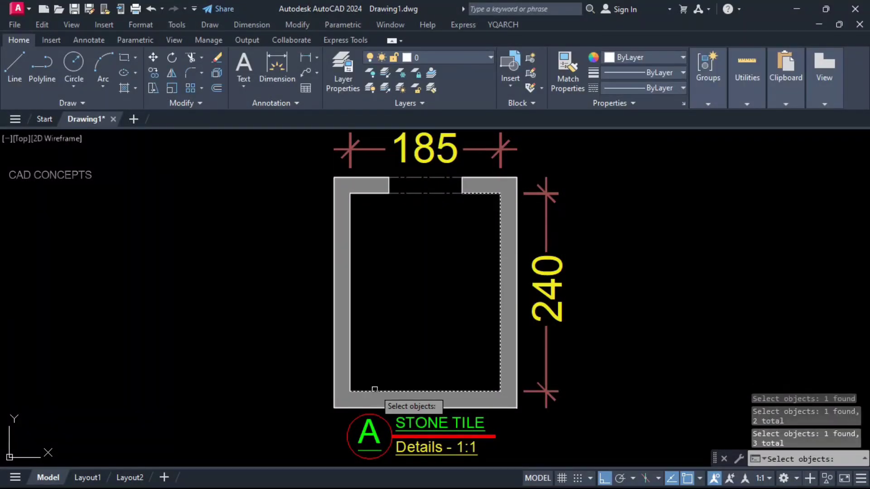
key("Return")
left_click(410, 290)
scroll(507, 301, "up", 6)
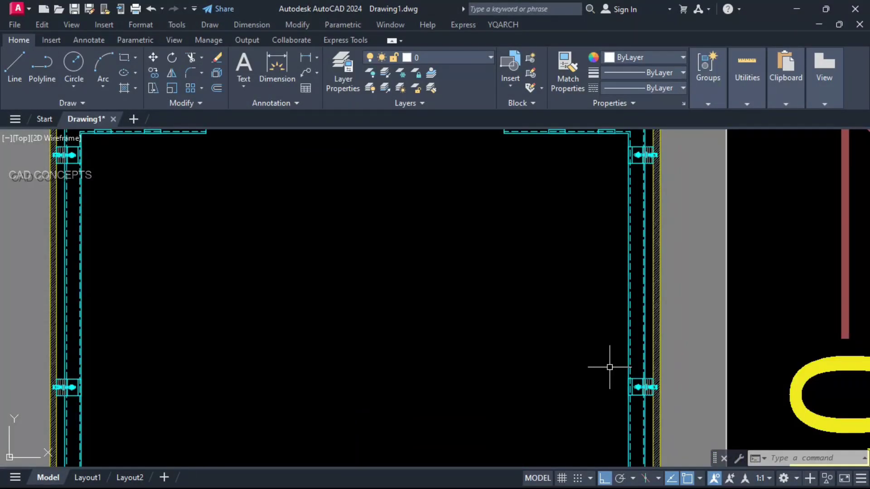
scroll(610, 367, "down", 4)
scroll(530, 316, "down", 2)
Draw a two-drawer elevation across the top of the outline by two corners
key("Escape")
key("Escape")
key("Escape")
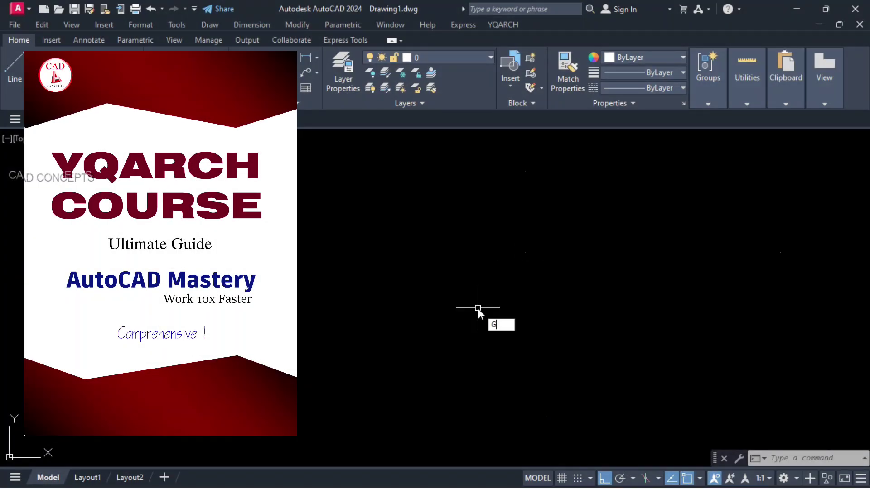
key("Return")
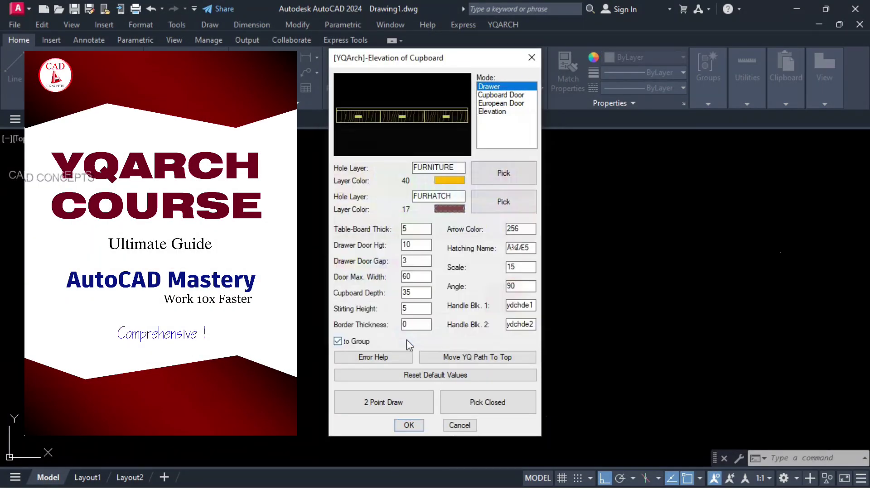
type("0")
left_click(383, 402)
left_click(299, 230)
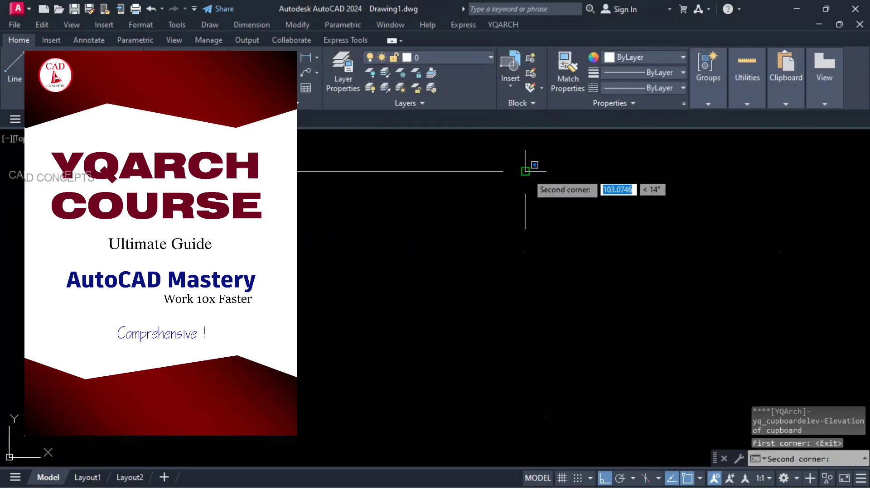
left_click(526, 173)
key("Return")
key("Return")
Draw a Cupboard Door elevation below the drawers by its two corners
left_click(500, 95)
left_click(383, 402)
key("Escape")
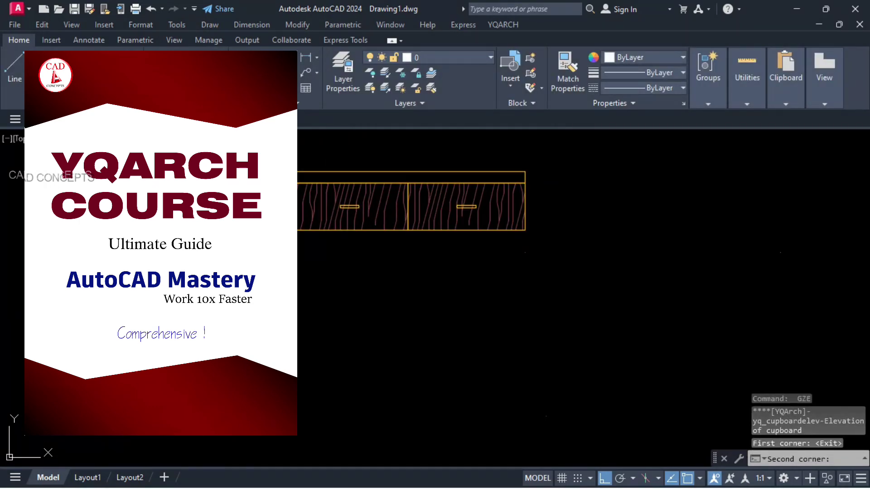
key("Return")
left_click(384, 402)
left_click(297, 416)
left_click(526, 252)
Draw a third cupboard in Elevation mode to the right of the door cupboard
key("Return")
left_click(500, 111)
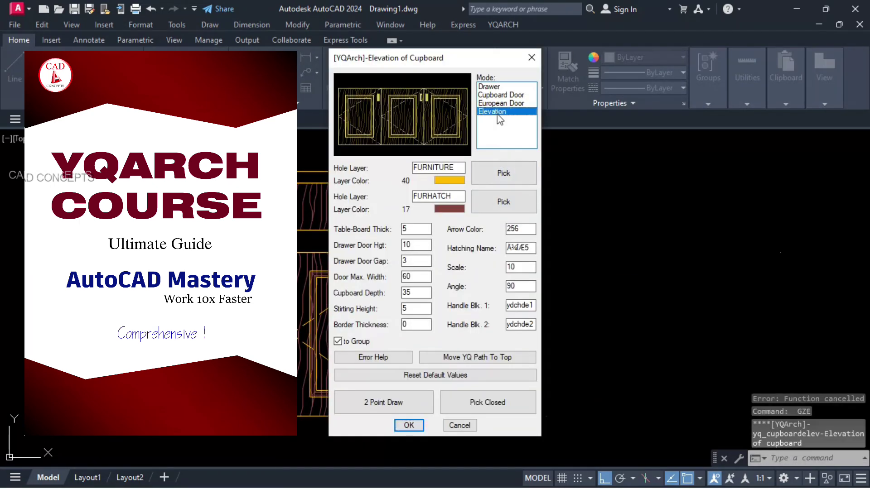
left_click(383, 402)
left_click(546, 416)
left_click(780, 252)
key("Escape")
key("Escape")
key("Escape")
Undo, set the hatch layer colour to 17, and redraw the drawer elevation
middle_click_drag(673, 218, 697, 207)
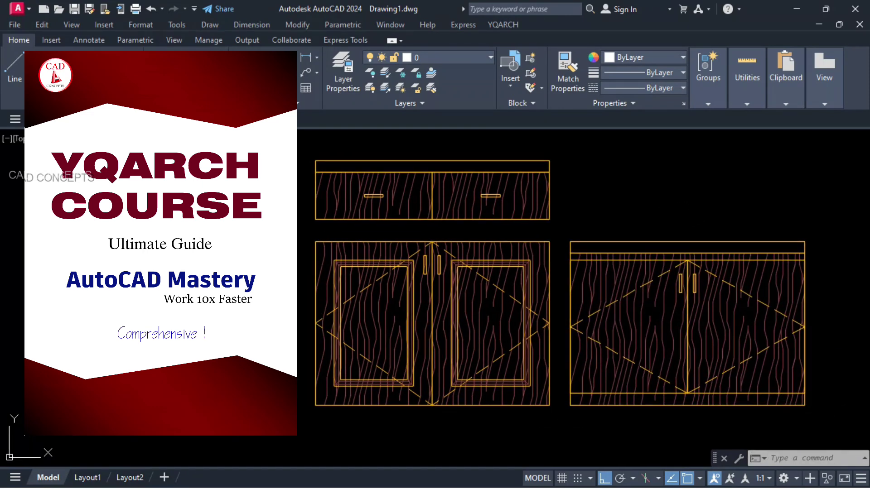
key("ctrl+z")
key("Return")
left_click(453, 212)
left_click(334, 231)
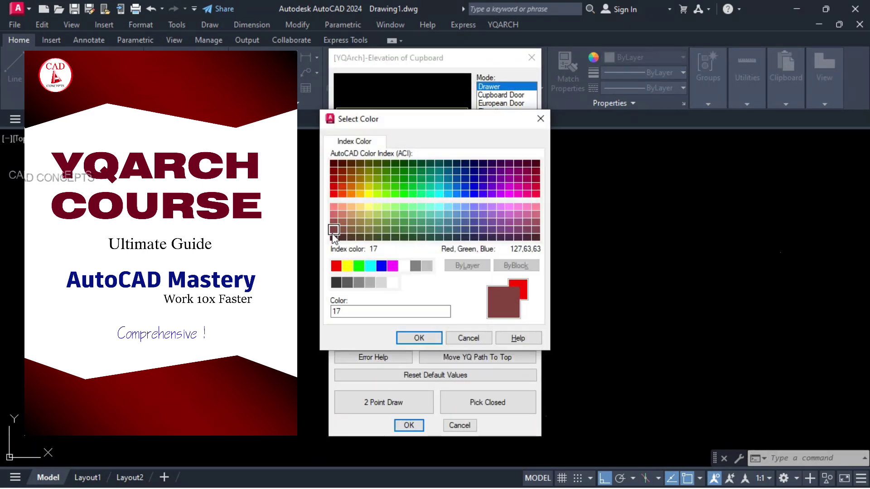
key("Return")
left_click(368, 402)
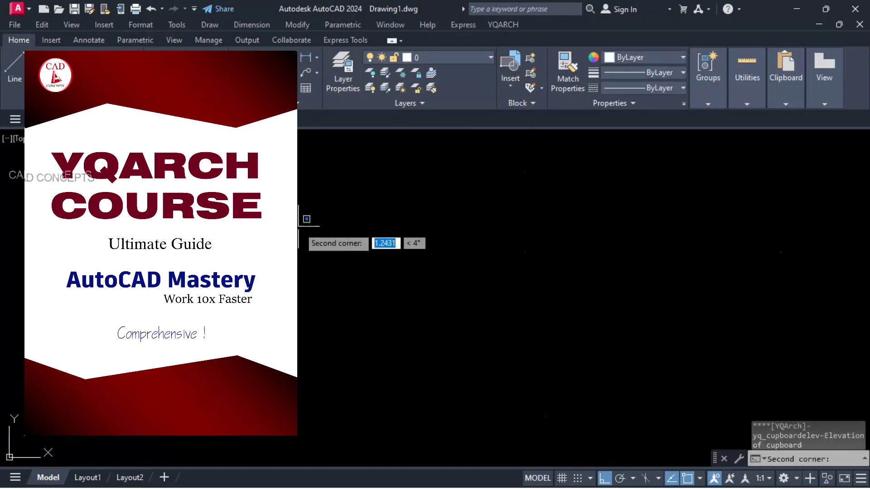
left_click(291, 230)
left_click(583, 172)
Draw European Door elevations for the left and middle cupboard fronts
key("Return")
key("Return")
left_click(501, 102)
left_click(383, 402)
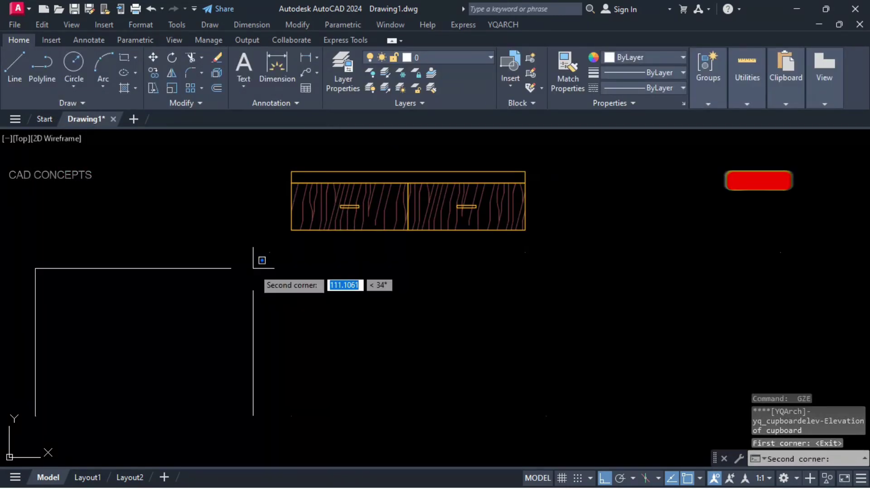
left_click(269, 253)
left_click(36, 416)
key("Escape")
key("Return")
left_click(411, 402)
left_click(291, 416)
left_click(526, 252)
Draw the right cupboard front elevation by its two corners
key("Escape")
key("Return")
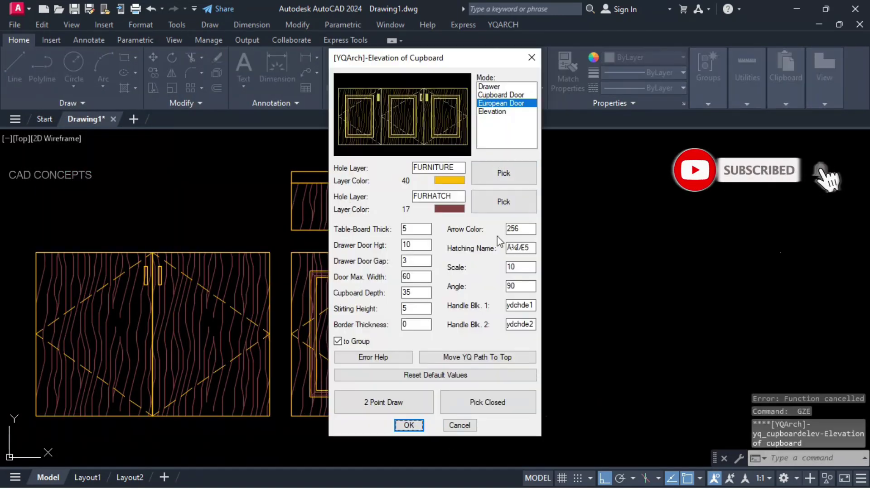
left_click(383, 402)
left_click(546, 415)
left_click(780, 253)
key("Escape")
key("Escape")
key("Escape")
middle_click_drag(524, 436, 549, 425)
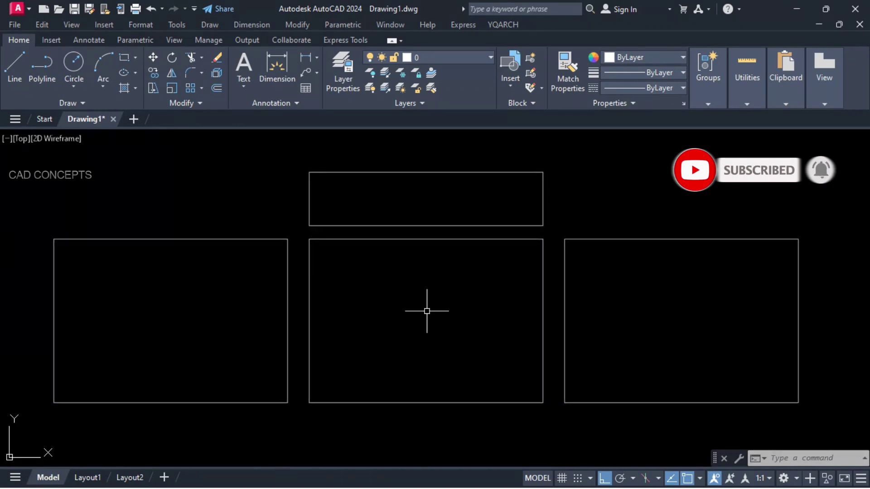
Rerun GZE in Pick Closed mode, choosing the Elevation type for the right rectangle
type("GZE")
key("Return")
left_click(503, 402)
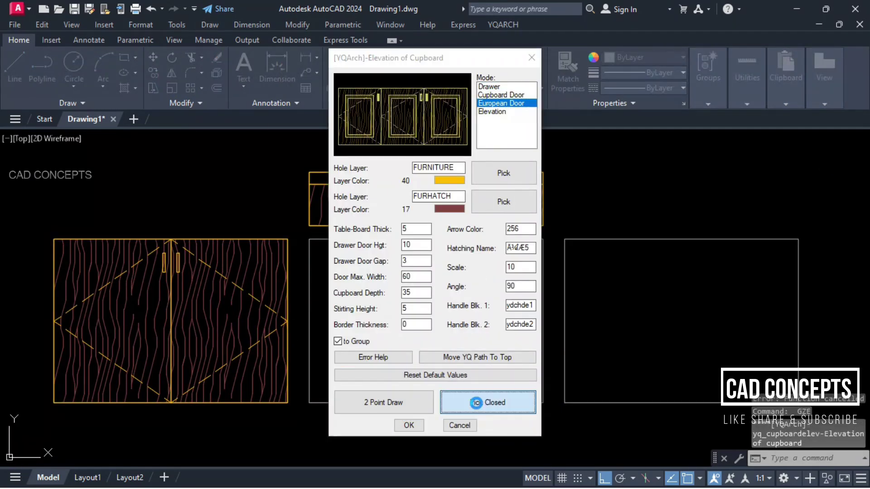
left_click(503, 112)
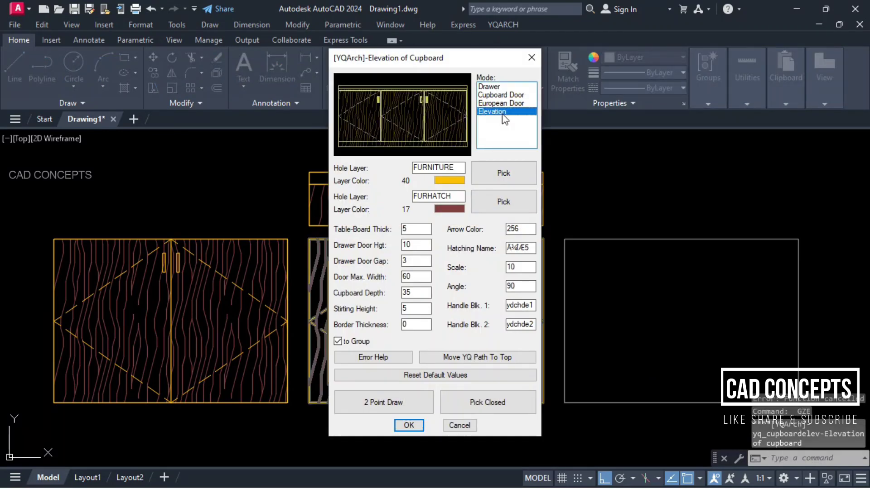